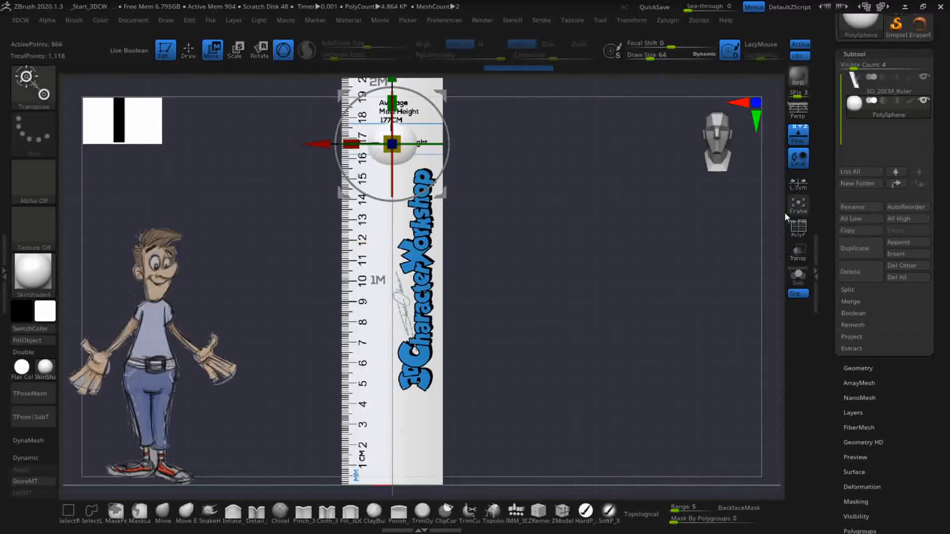
- Hide the SO_20CM_Ruler subtool so only the PolySphere stays visible
click(922, 78)
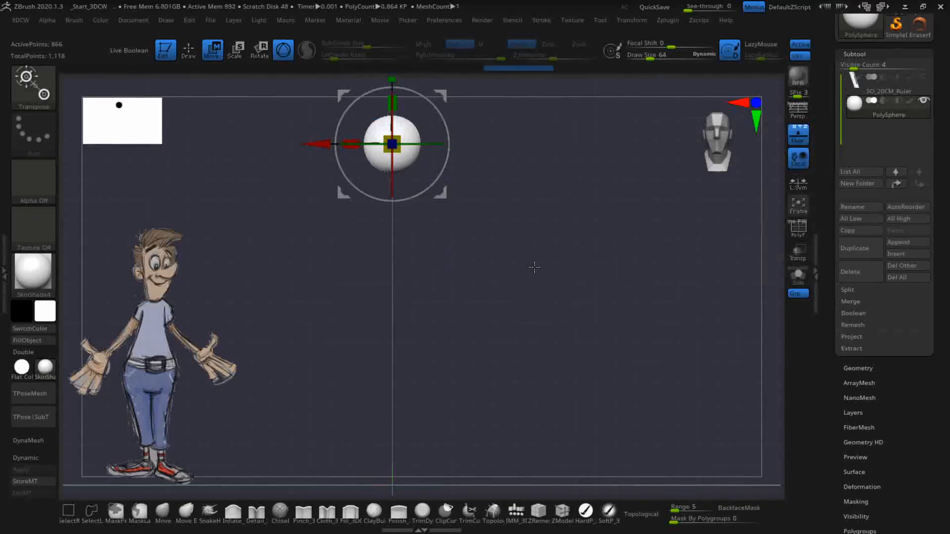
- Turn off the Floor grid, enlarge and centre the PolySphere, and switch to Draw mode
alt+drag(563, 203, 555, 281)
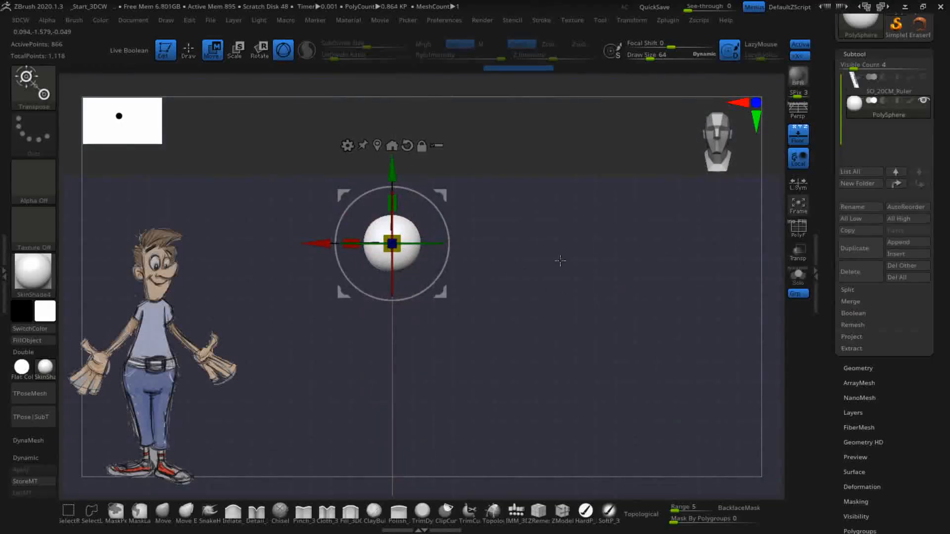
click(802, 139)
alt+drag(545, 338, 594, 352)
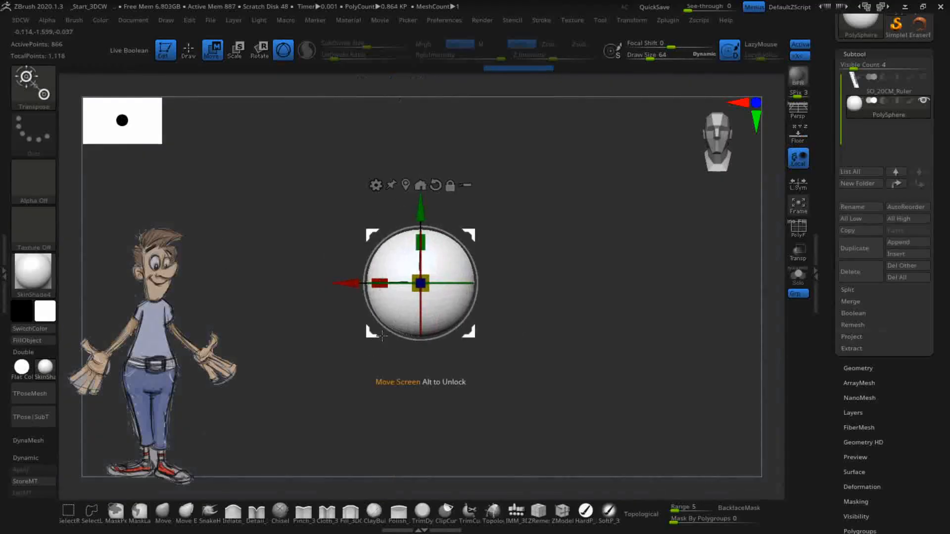
key(q)
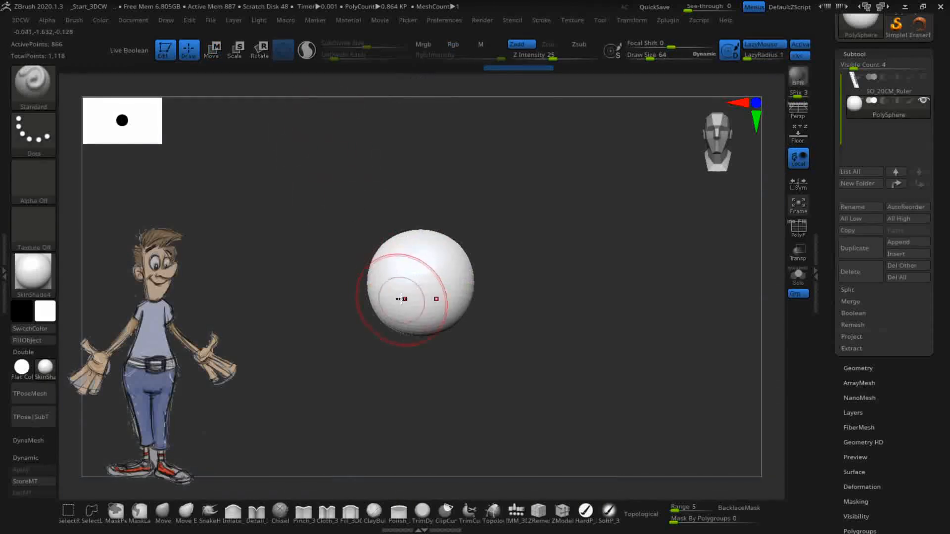
- Make Move the active brush via the shelf and the B, M library shortcut
click(163, 512)
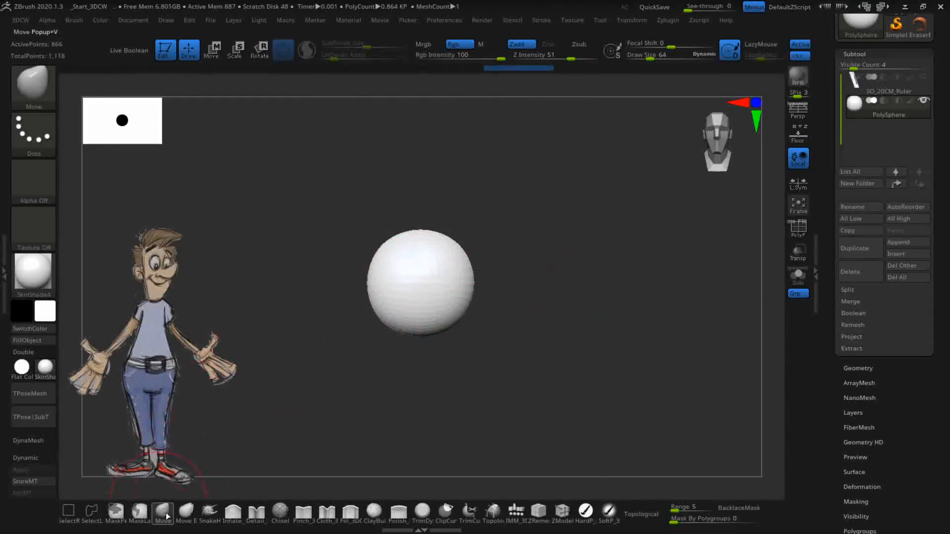
key(b)
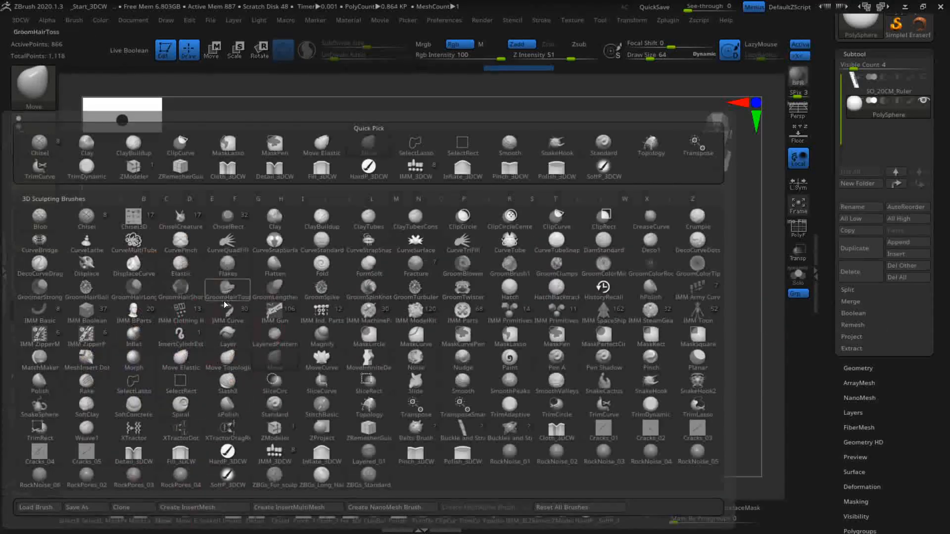
key(m)
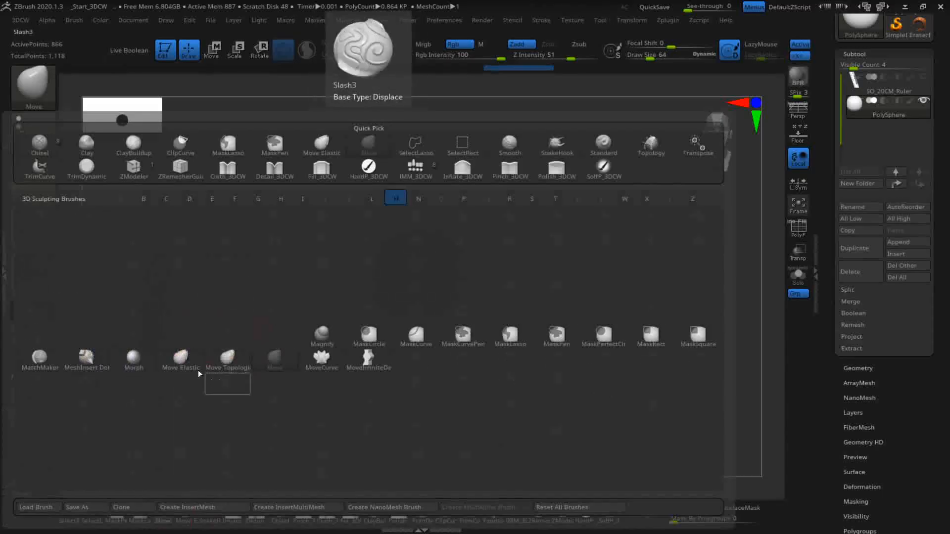
click(267, 365)
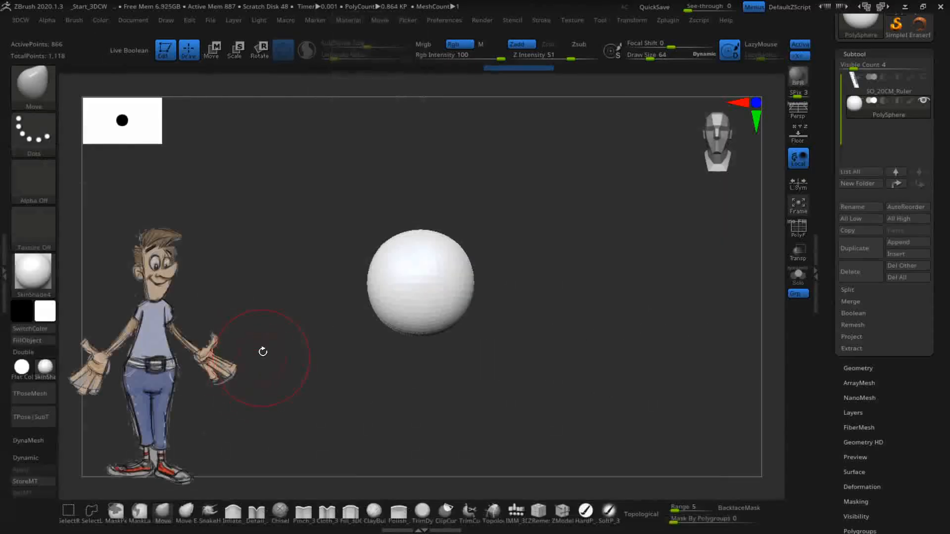
click(32, 80)
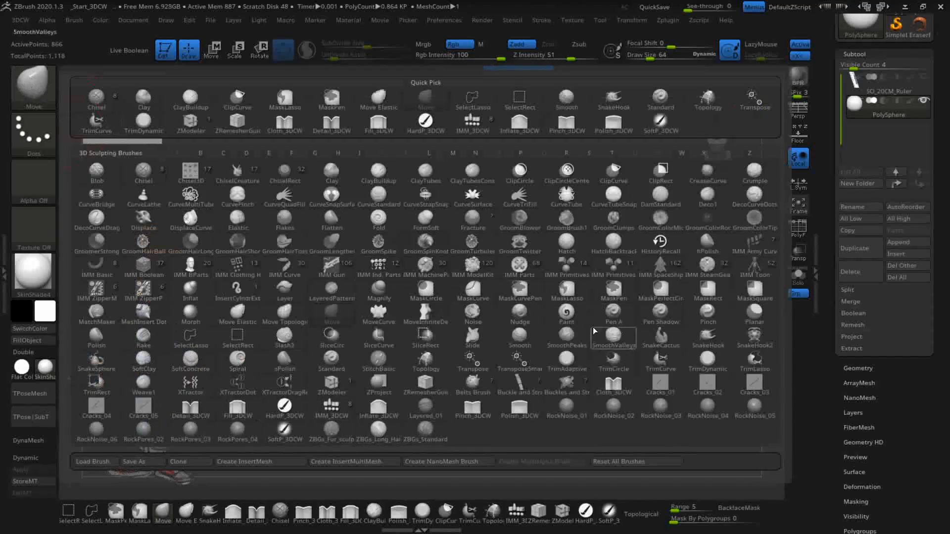
click(331, 313)
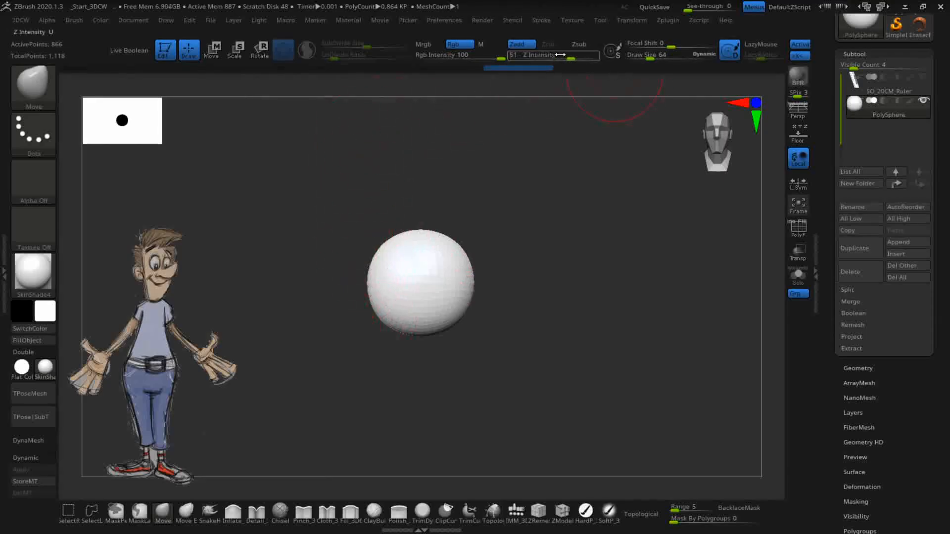
- Adjust the Move brush's Z Intensity, try pointed test strokes, then undo back to the plain sphere
drag(566, 57, 562, 56)
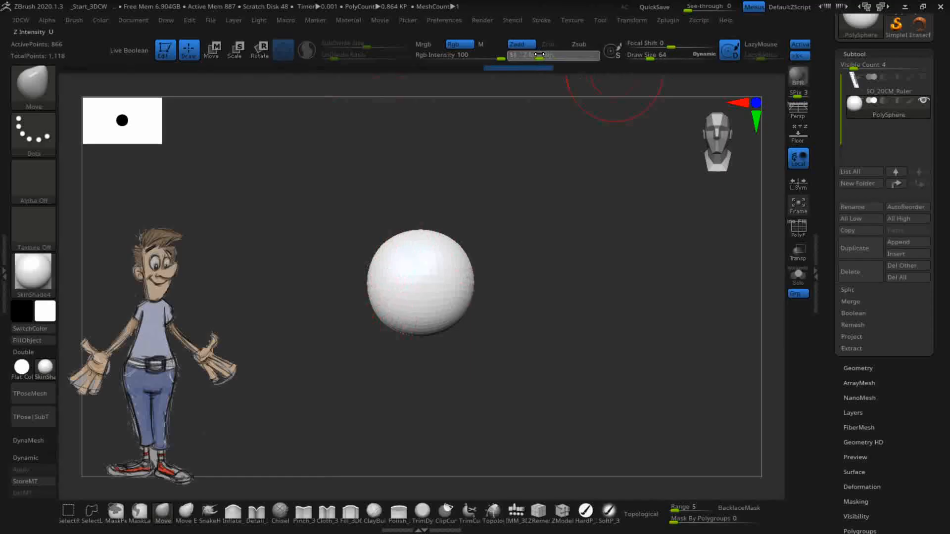
drag(539, 54, 538, 54)
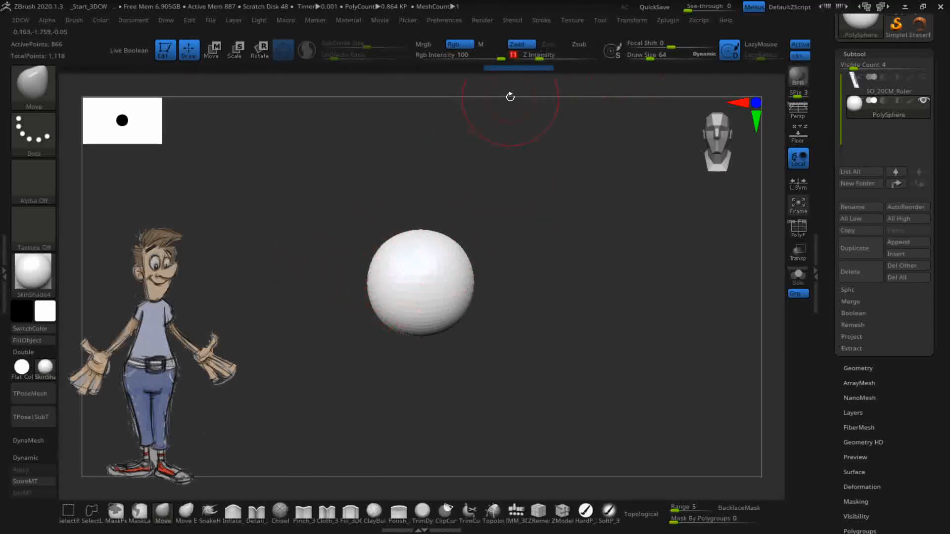
drag(542, 58, 569, 59)
mouse_move(399, 276)
mouse_down()
mouse_move(410, 356)
mouse_move(418, 233)
mouse_move(403, 205)
mouse_up()
mouse_move(378, 273)
mouse_down()
mouse_move(428, 291)
mouse_move(373, 298)
mouse_move(377, 259)
mouse_move(420, 250)
mouse_move(464, 196)
mouse_up()
key(ctrl+z)
key(ctrl+z)
key(ctrl+z)
key(ctrl+z)
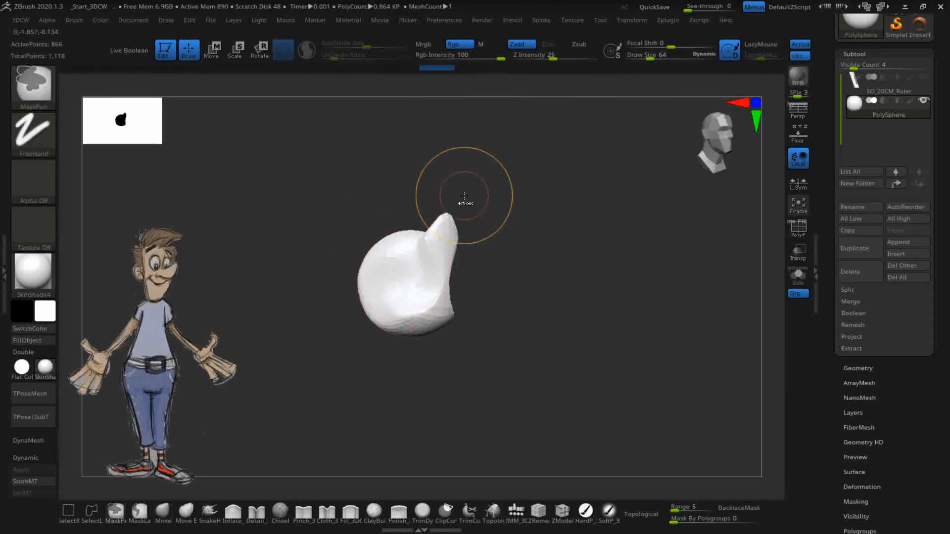
key(ctrl+z)
key(ctrl+z)
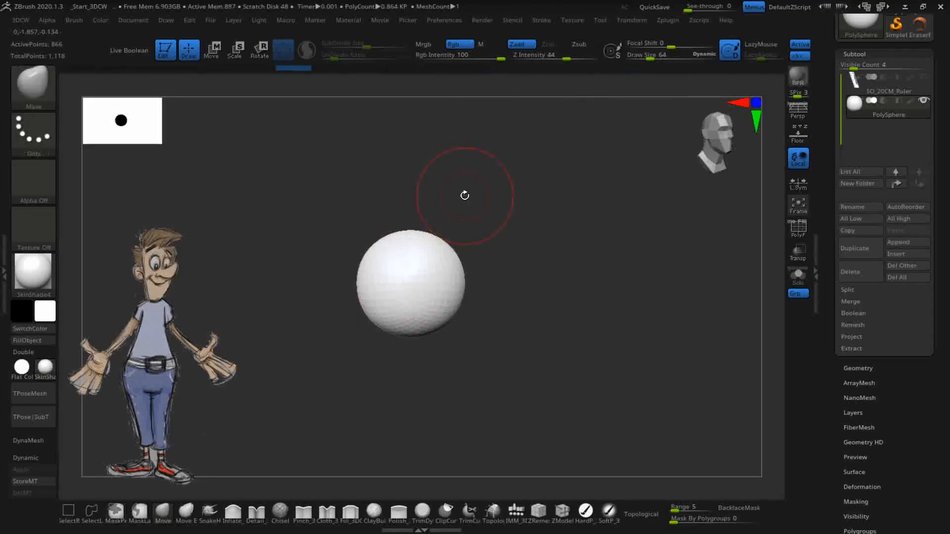
- Set Z Intensity 12 and draw size 84, then push the sphere's sides gently inward
shift+drag(535, 250, 515, 252)
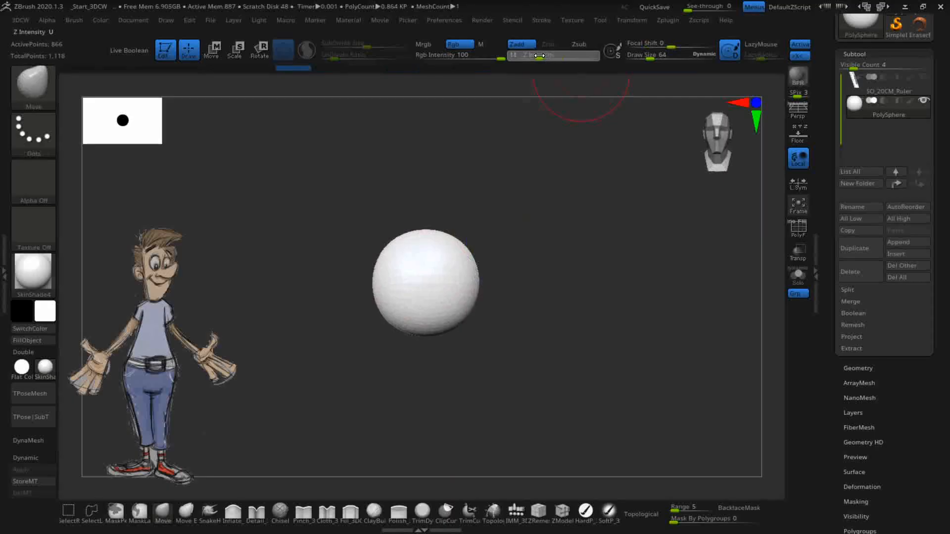
drag(540, 55, 541, 56)
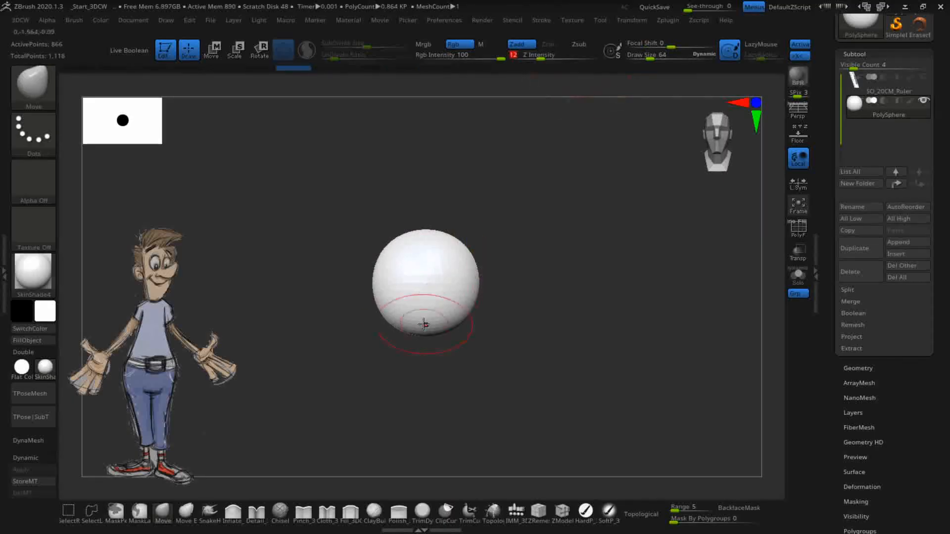
key(Return)
key(bracketright)
key(bracketright)
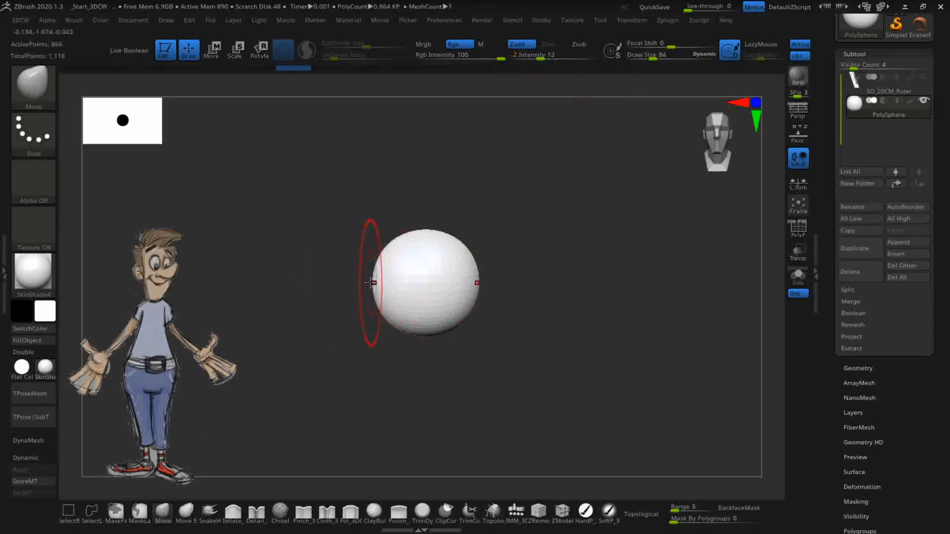
drag(374, 284, 379, 279)
mouse_move(397, 247)
mouse_down()
mouse_move(417, 237)
mouse_move(407, 243)
mouse_up()
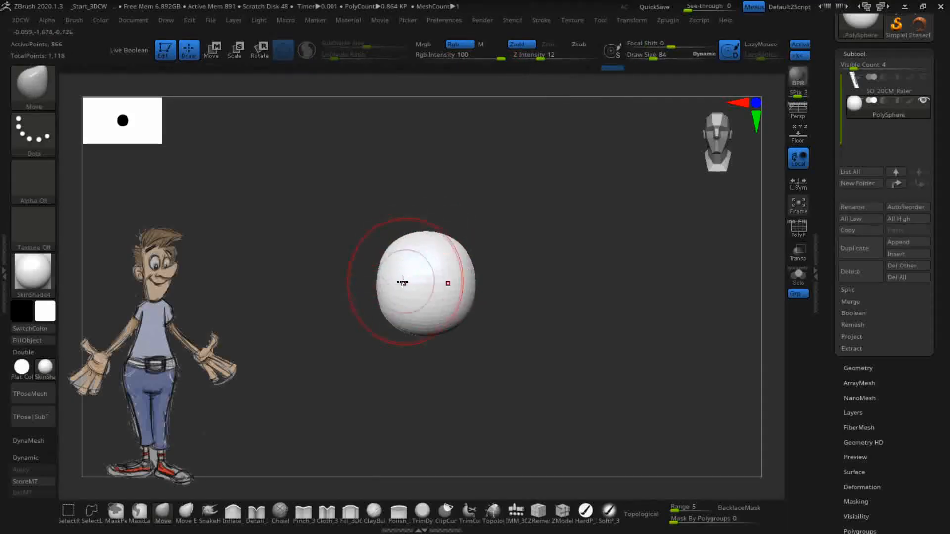
- Pull the sphere's top up into a tall egg dome and pan it higher and left
drag(528, 344, 535, 339)
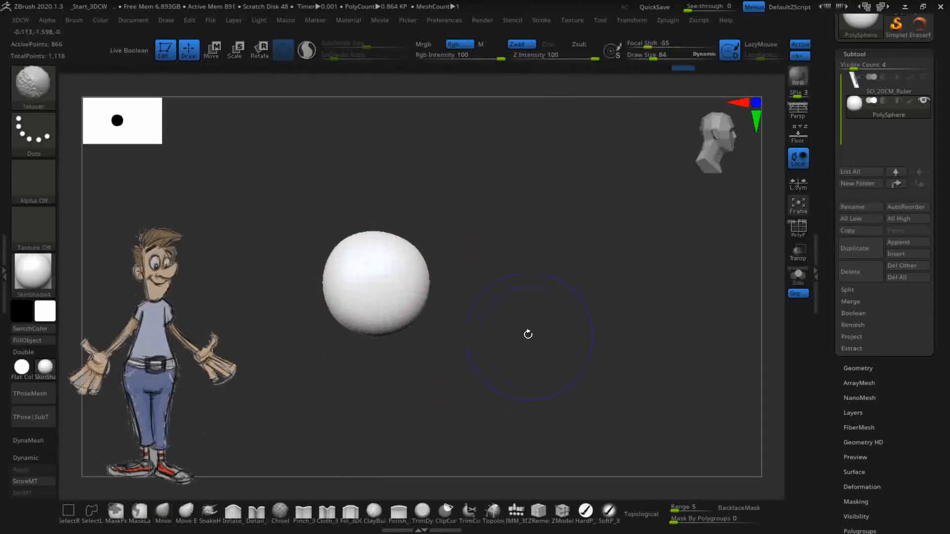
drag(738, 132, 595, 277)
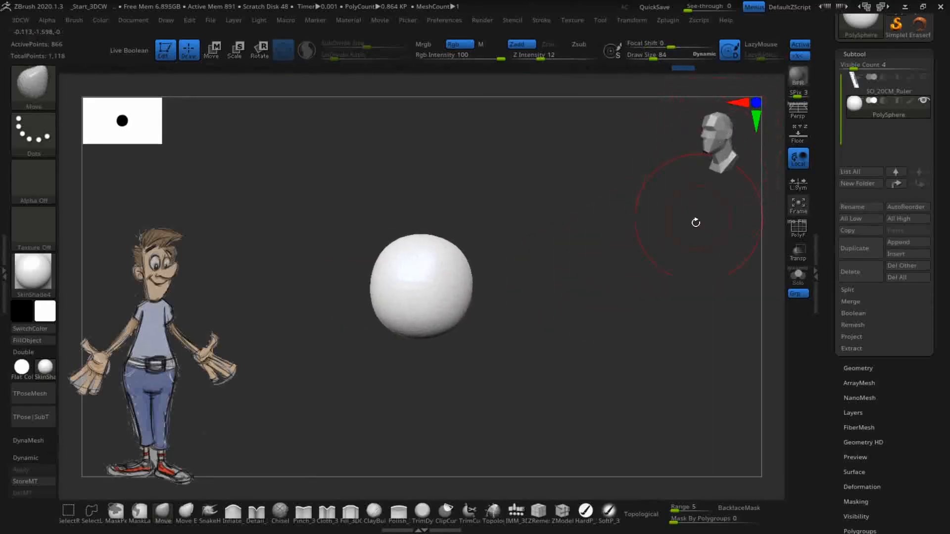
drag(652, 288, 670, 280)
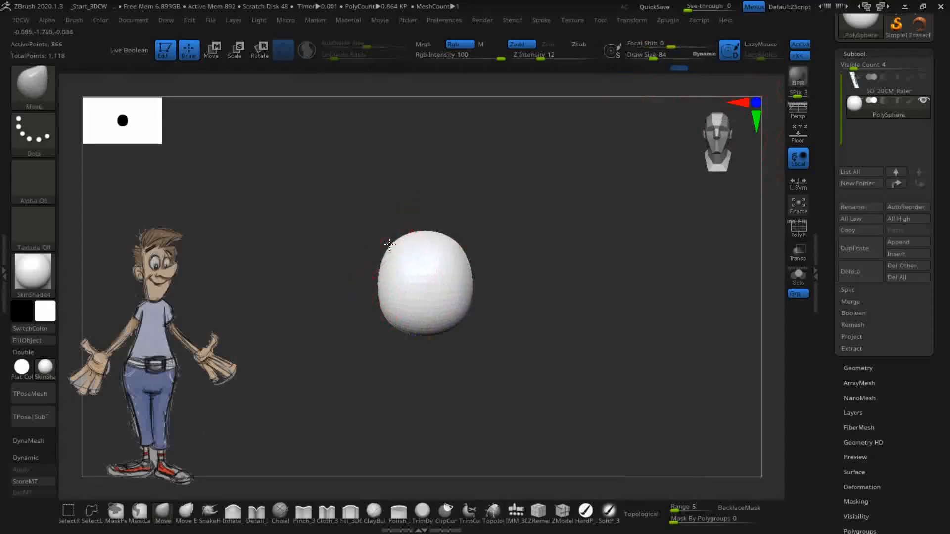
drag(469, 380, 461, 377)
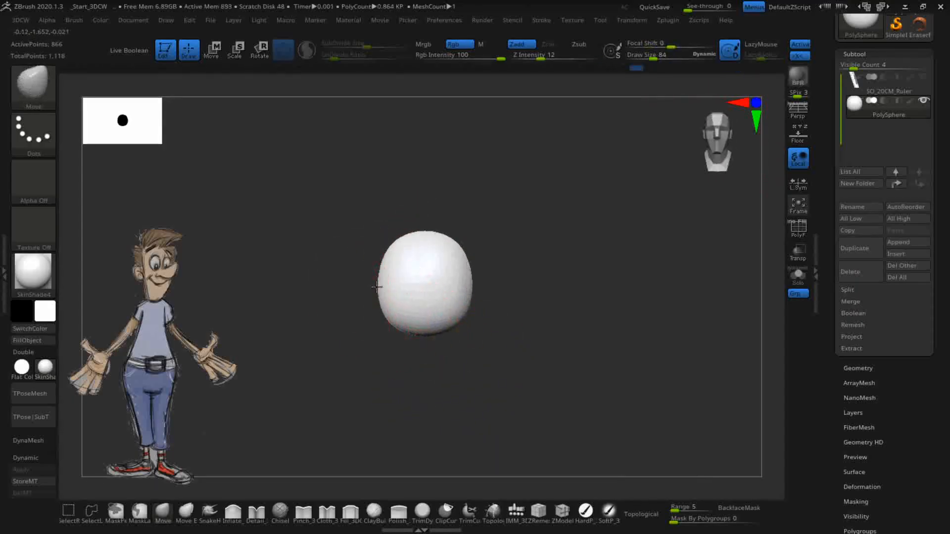
mouse_move(511, 359)
mouse_down()
mouse_move(478, 376)
mouse_move(503, 365)
mouse_up()
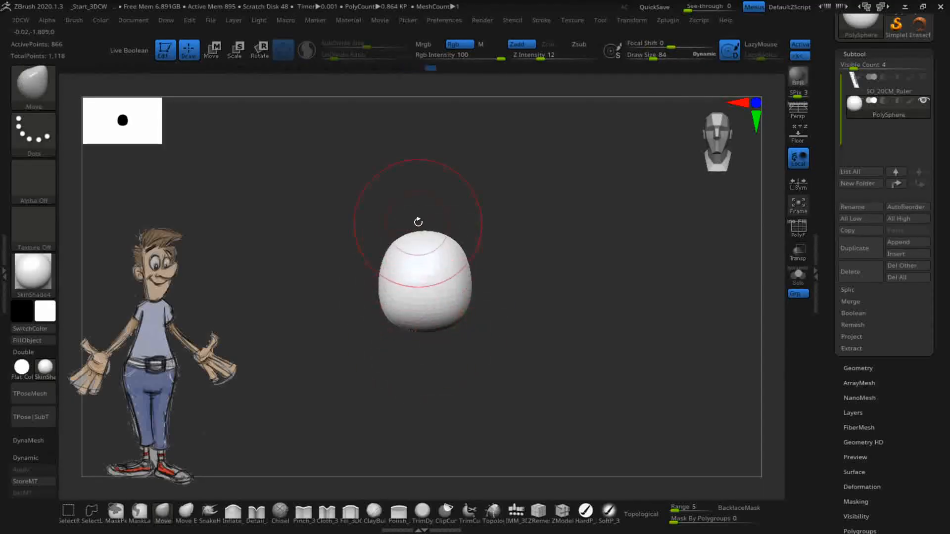
drag(424, 231, 397, 242)
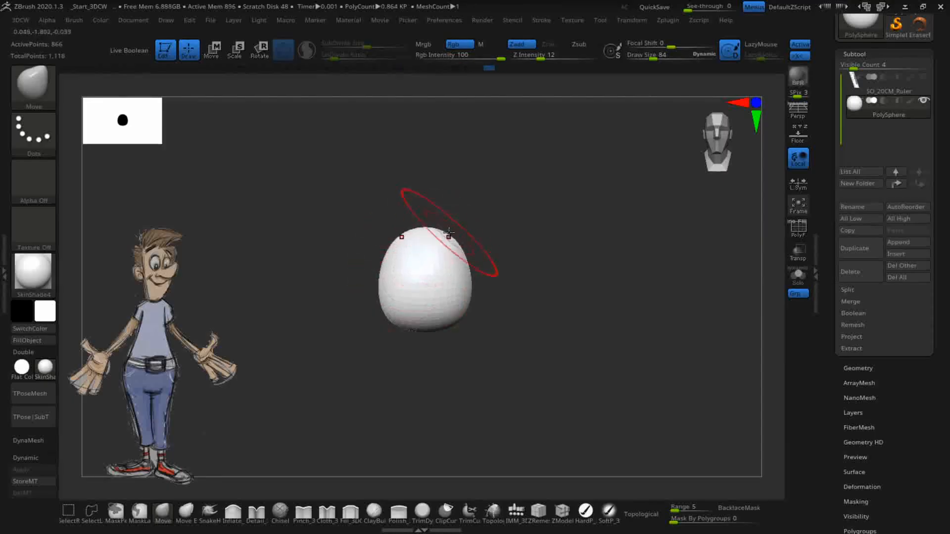
drag(462, 249, 466, 250)
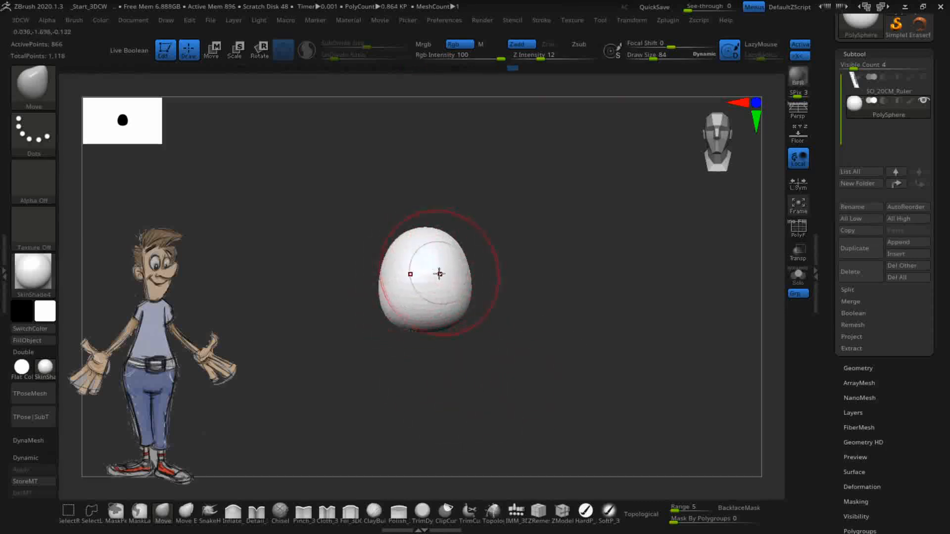
alt+drag(556, 368, 554, 284)
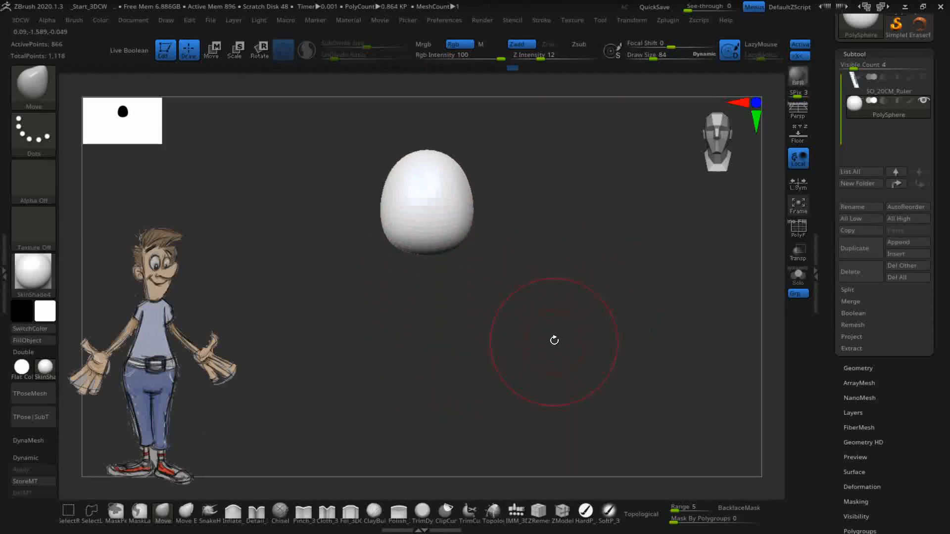
alt+drag(552, 343, 535, 322)
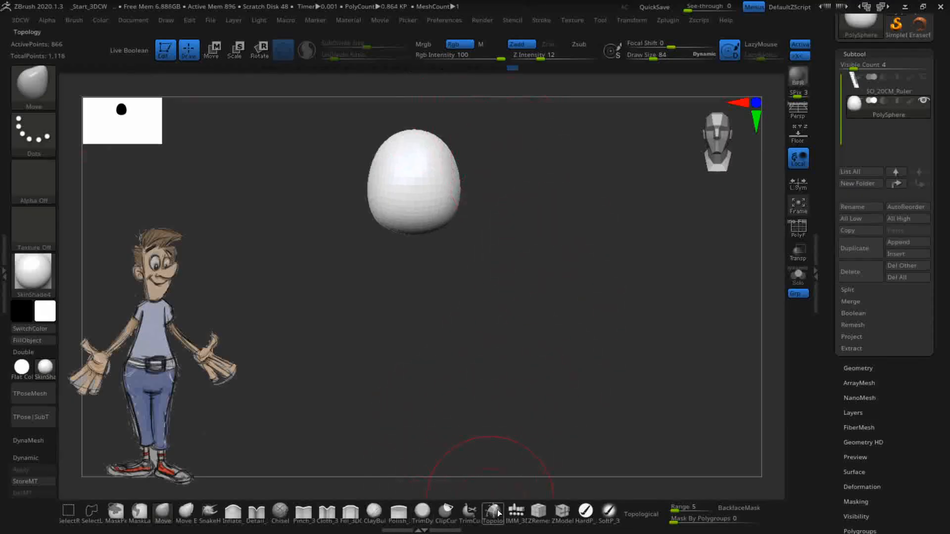
- Insert a QuadSphere-2 from the IMM_3DCW brush just below the egg-shaped head
click(516, 517)
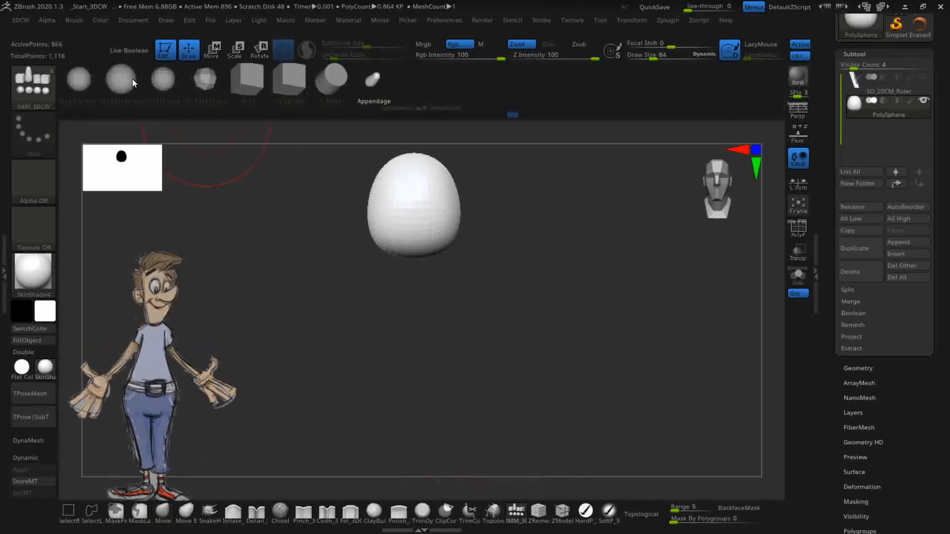
click(122, 79)
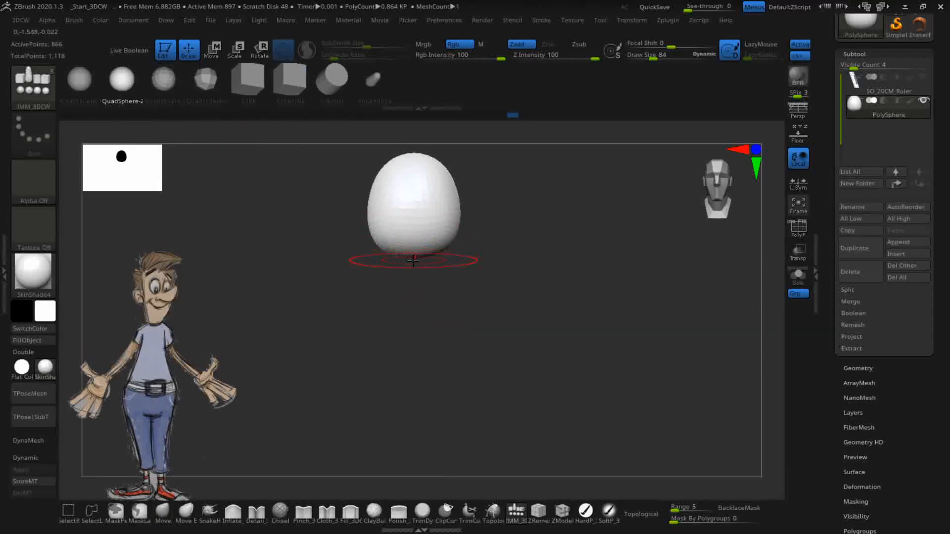
drag(413, 258, 411, 328)
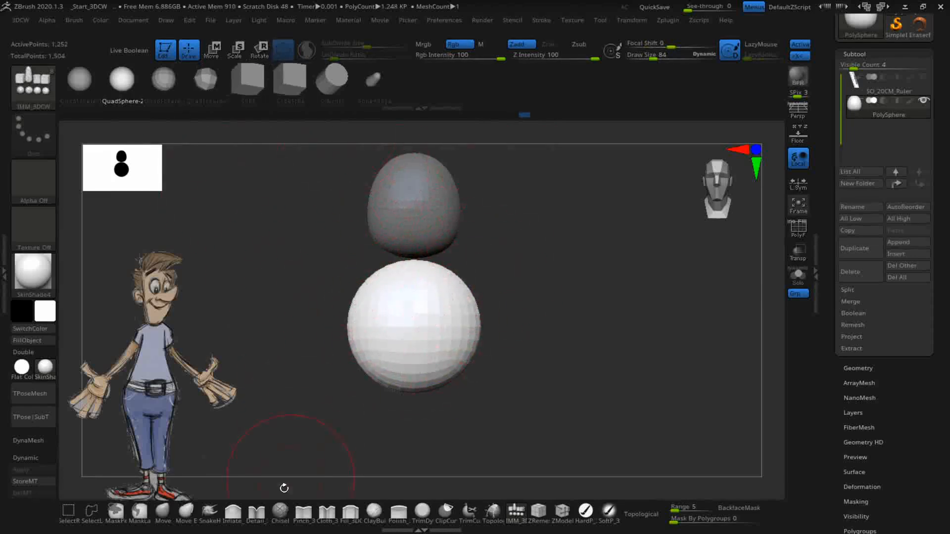
click(163, 512)
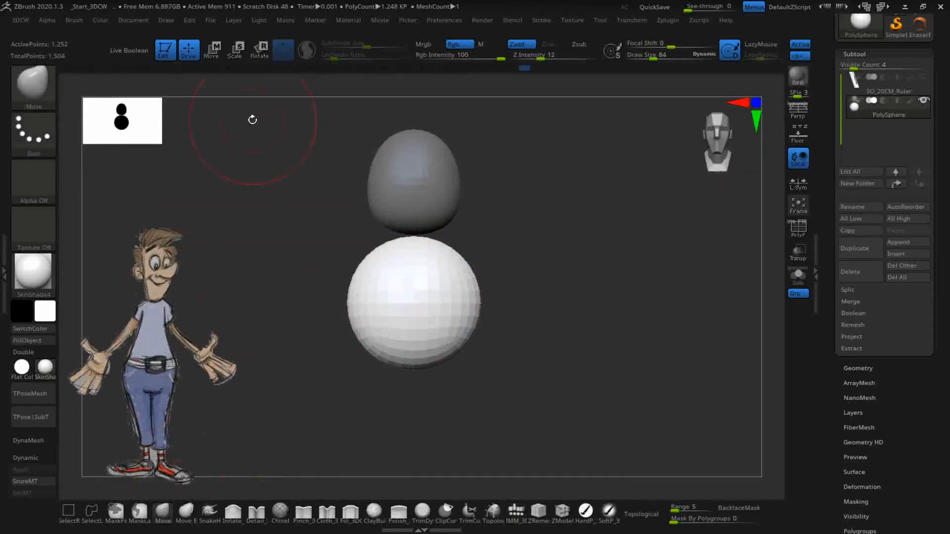
- Use the Move gizmo to raise the new sphere into the head and squeeze it narrower
drag(515, 341, 612, 349)
click(221, 53)
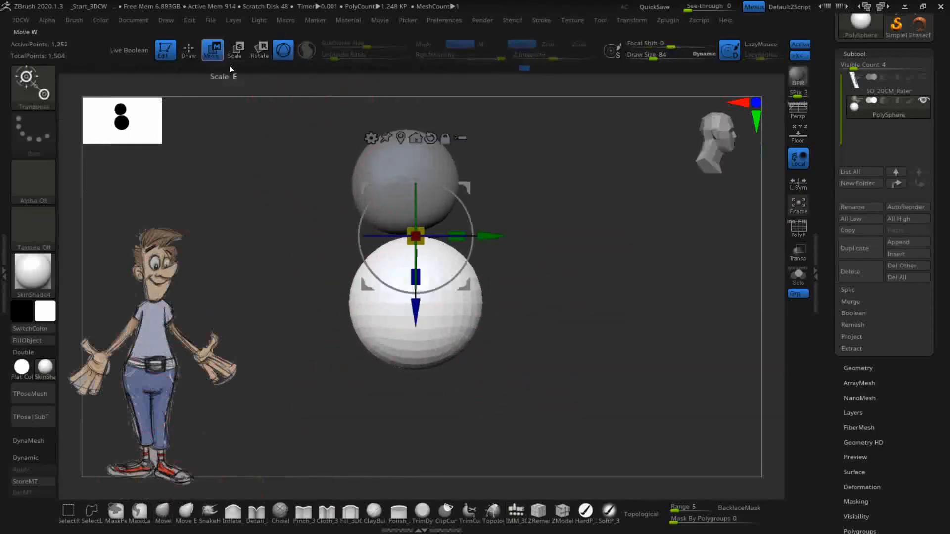
drag(465, 185, 460, 131)
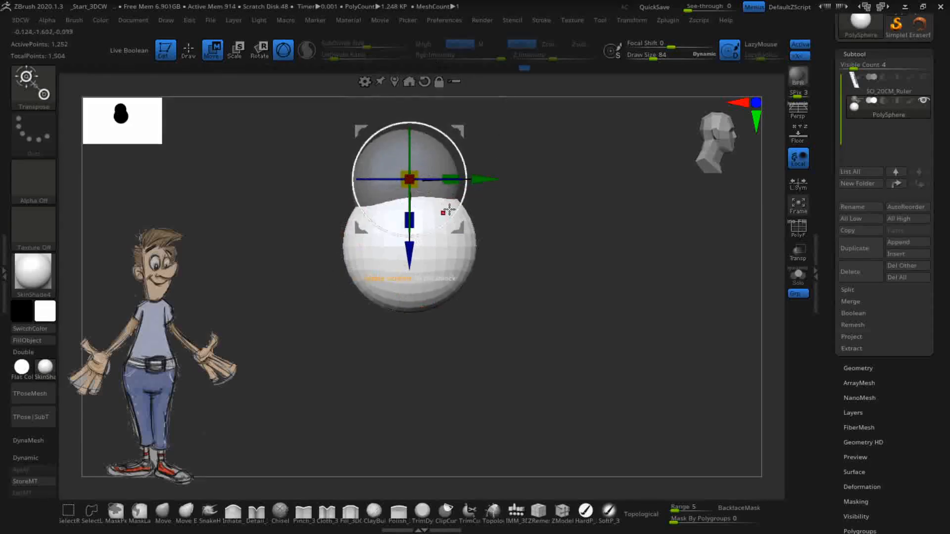
drag(451, 176, 493, 279)
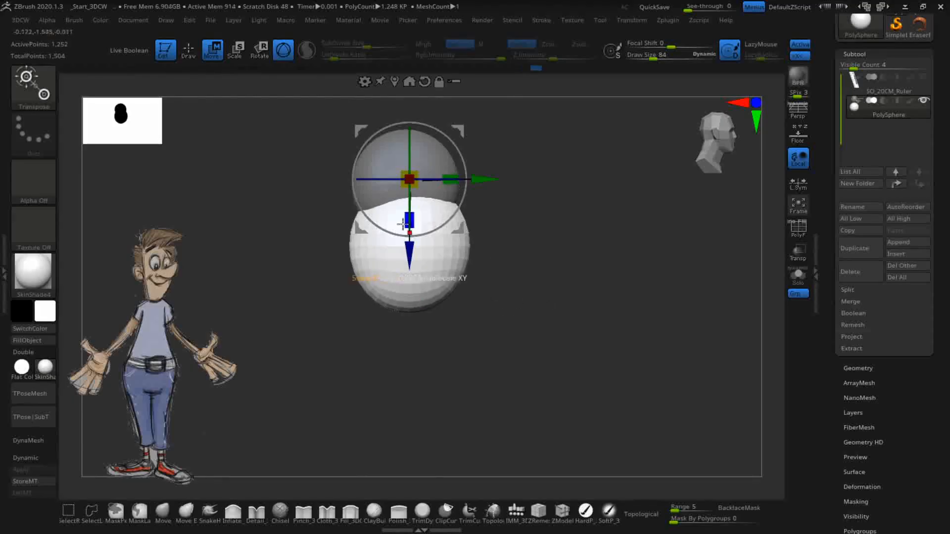
click(163, 512)
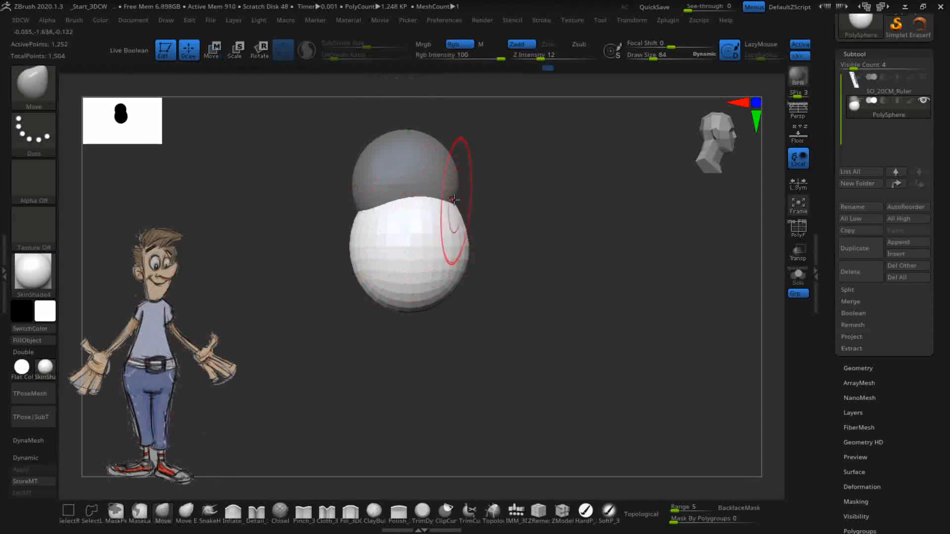
- Sculpt the body's shoulders, lower-left side and lower edge with the Move brush
mouse_move(448, 289)
mouse_down()
mouse_move(463, 185)
mouse_move(460, 195)
mouse_up()
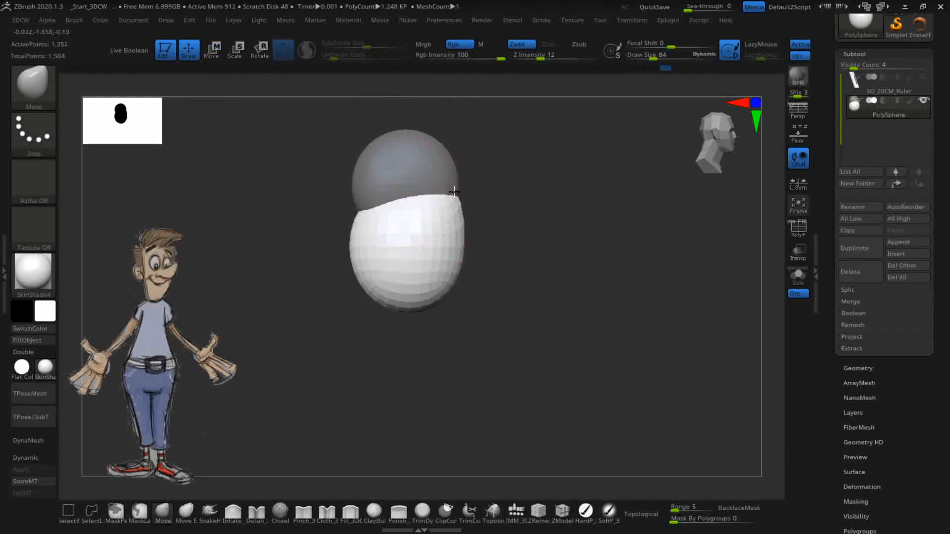
mouse_move(386, 229)
mouse_down()
mouse_move(382, 200)
mouse_move(356, 201)
mouse_move(347, 236)
mouse_up()
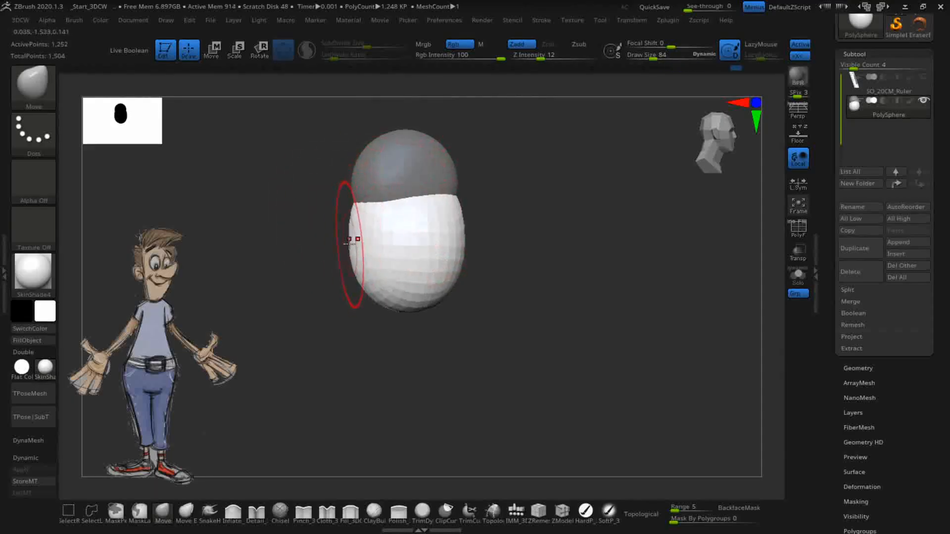
mouse_move(602, 284)
shift+mouse_down()
mouse_move(549, 305)
mouse_move(610, 313)
shift+mouse_up()
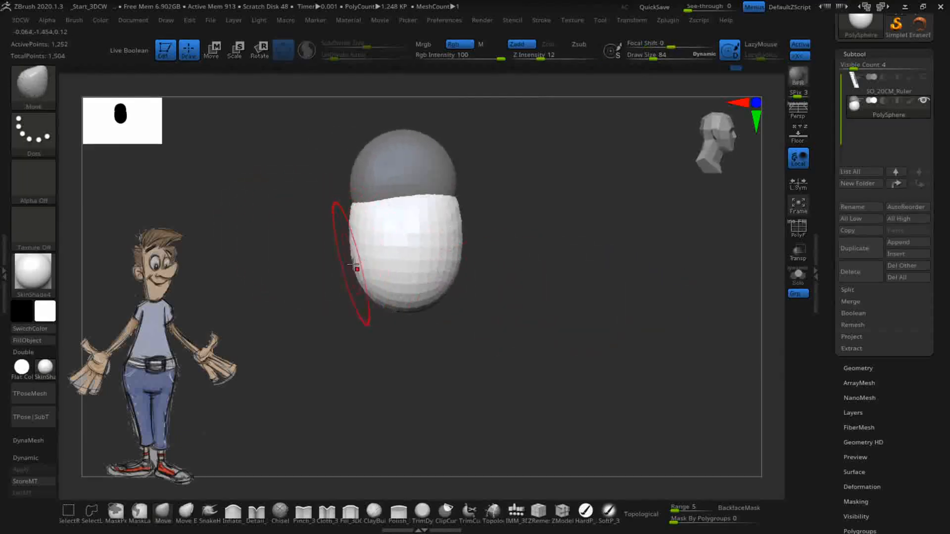
drag(377, 291, 372, 291)
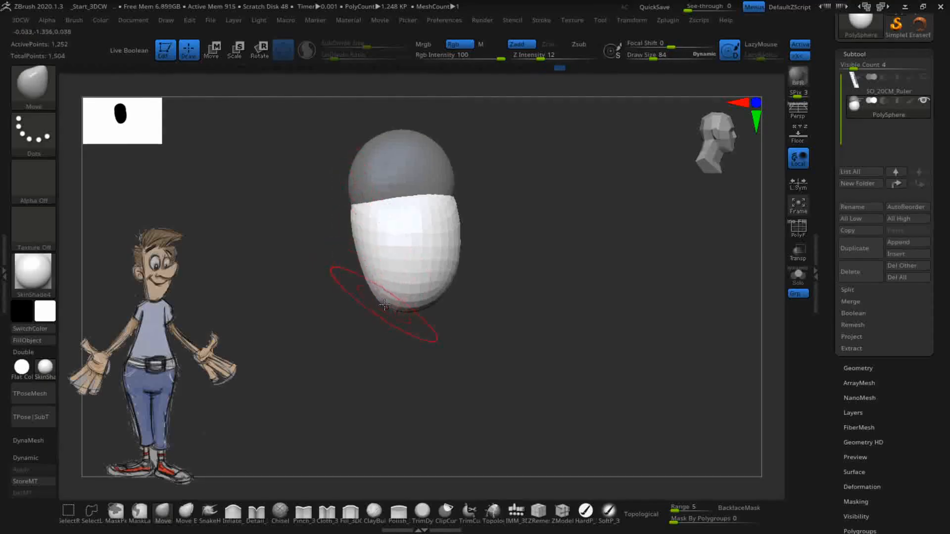
drag(428, 314, 440, 314)
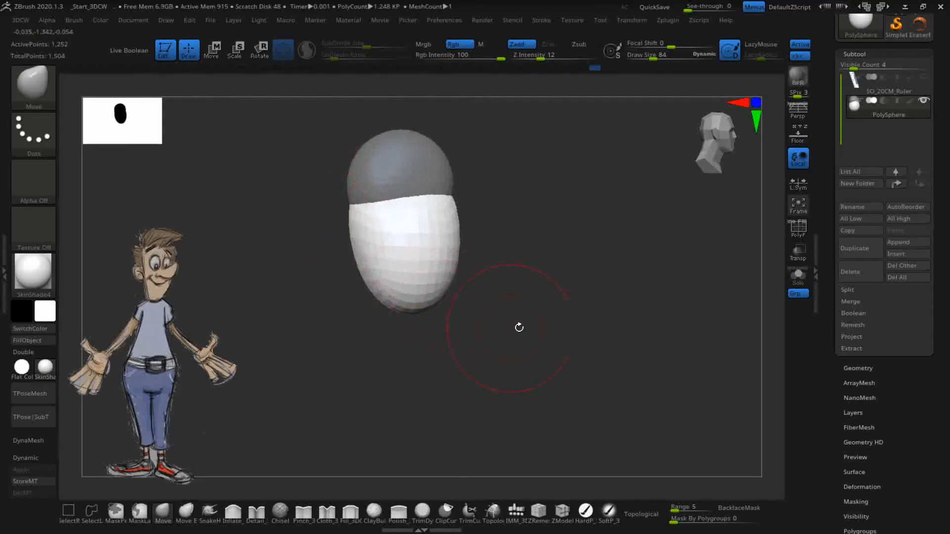
shift+drag(492, 326, 536, 337)
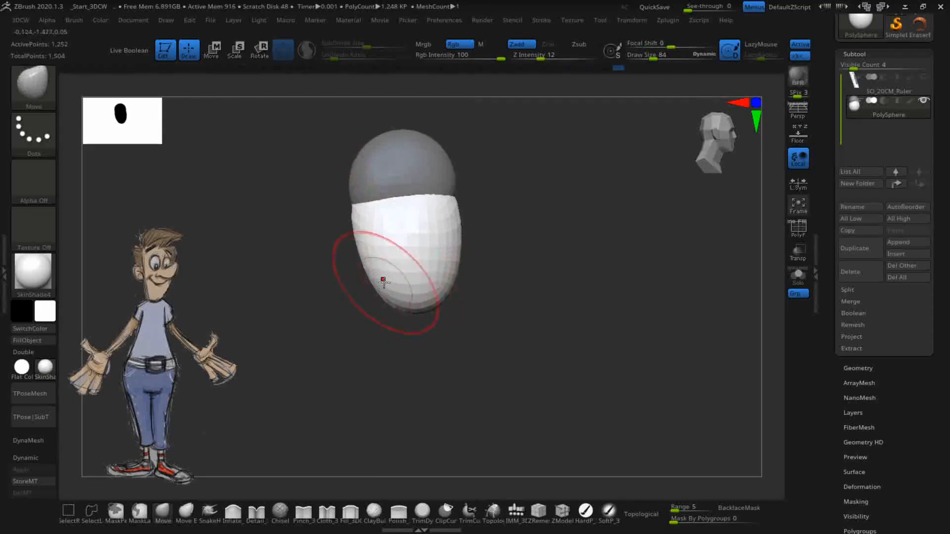
drag(385, 260, 391, 258)
drag(553, 288, 502, 297)
mouse_move(603, 323)
mouse_down()
mouse_move(473, 329)
mouse_move(500, 329)
mouse_move(495, 322)
mouse_move(475, 337)
mouse_move(515, 343)
mouse_move(476, 340)
mouse_move(524, 344)
mouse_up()
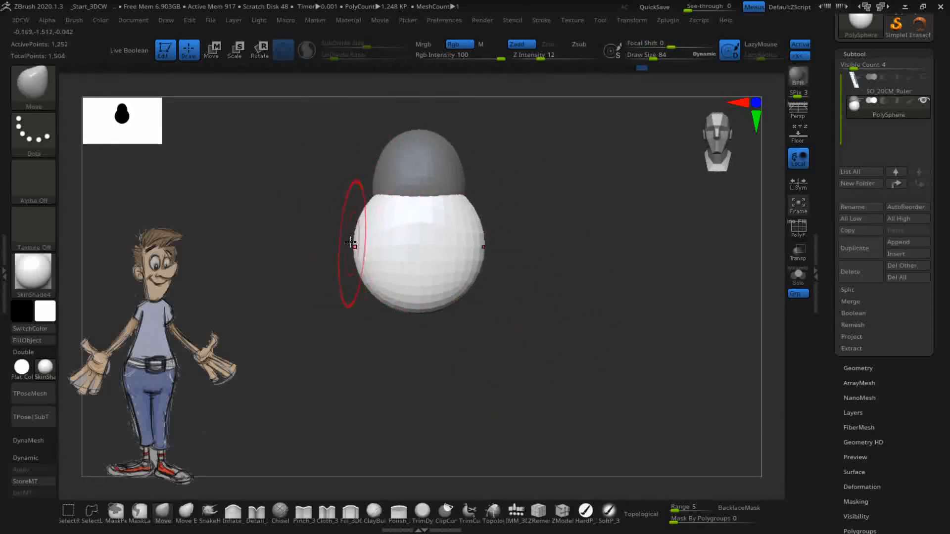
- Narrow the body's sides and pull its top edge up toward the head
mouse_move(356, 222)
mouse_down()
mouse_move(369, 207)
mouse_move(355, 243)
mouse_up()
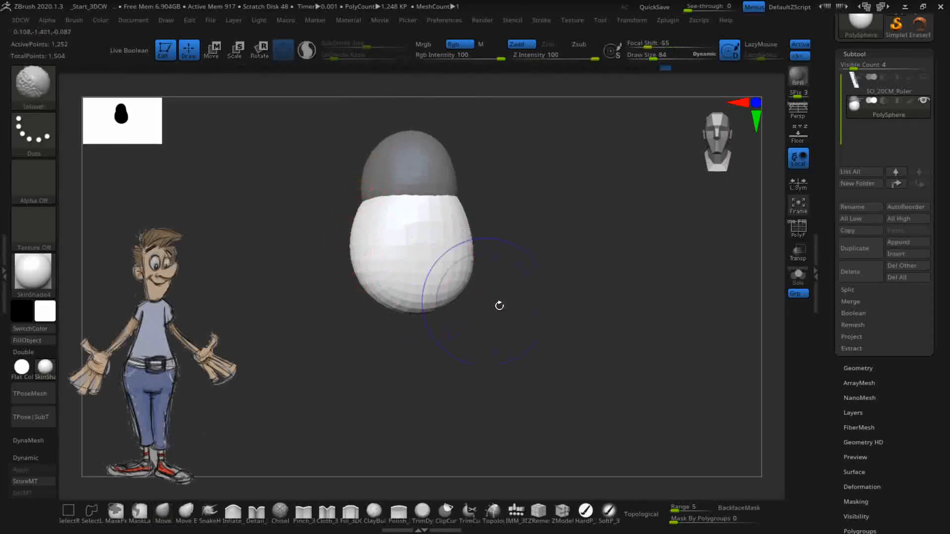
shift+drag(515, 333, 526, 340)
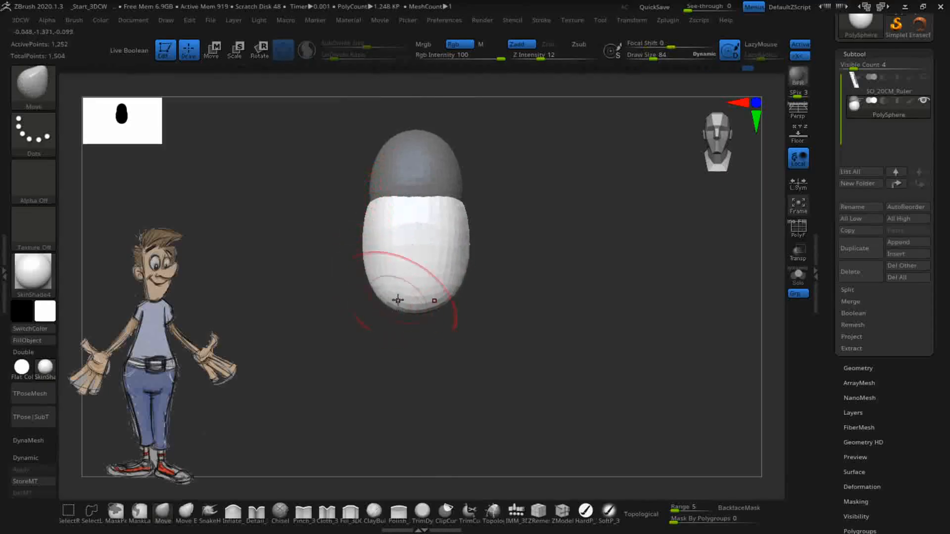
drag(358, 237, 361, 219)
drag(532, 337, 509, 346)
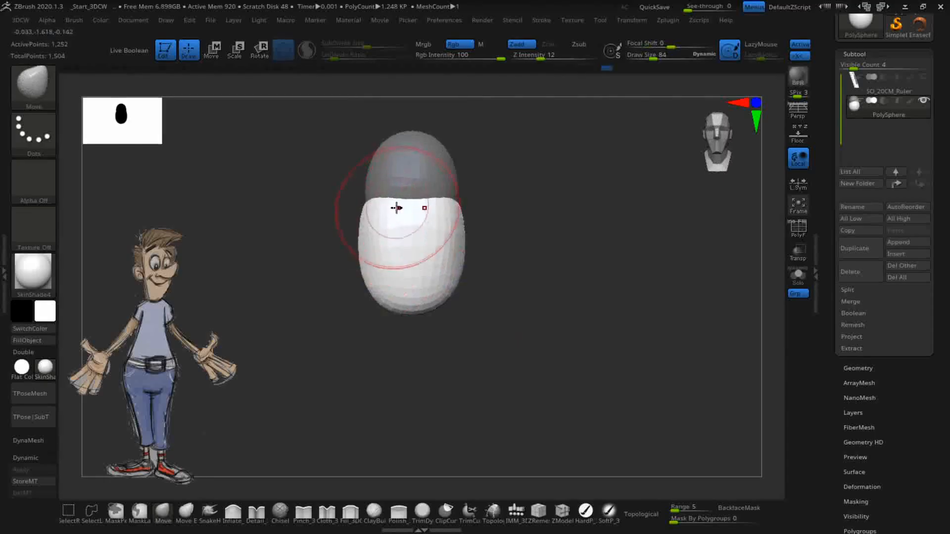
drag(393, 210, 413, 195)
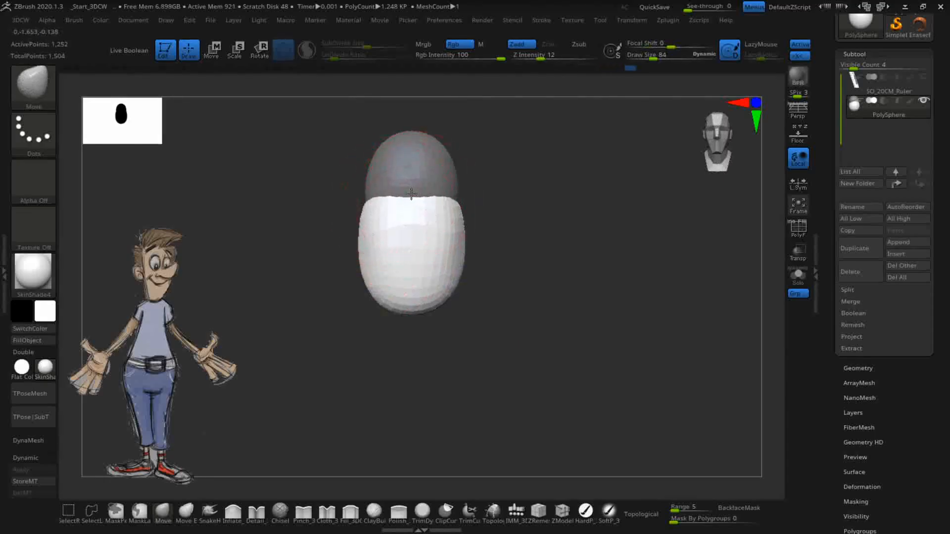
drag(354, 205, 352, 207)
shift+drag(421, 327, 426, 333)
drag(354, 223, 356, 226)
shift+drag(499, 297, 504, 302)
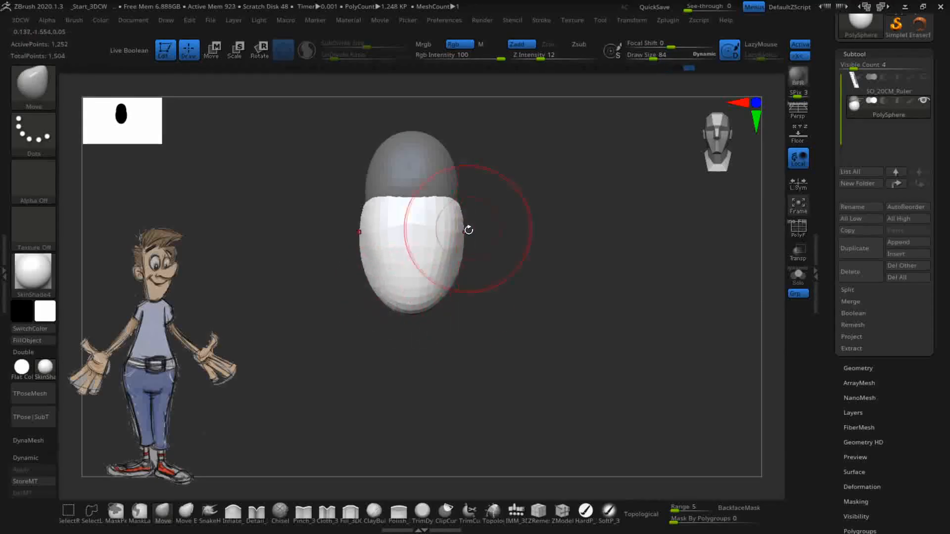
drag(509, 346, 445, 276)
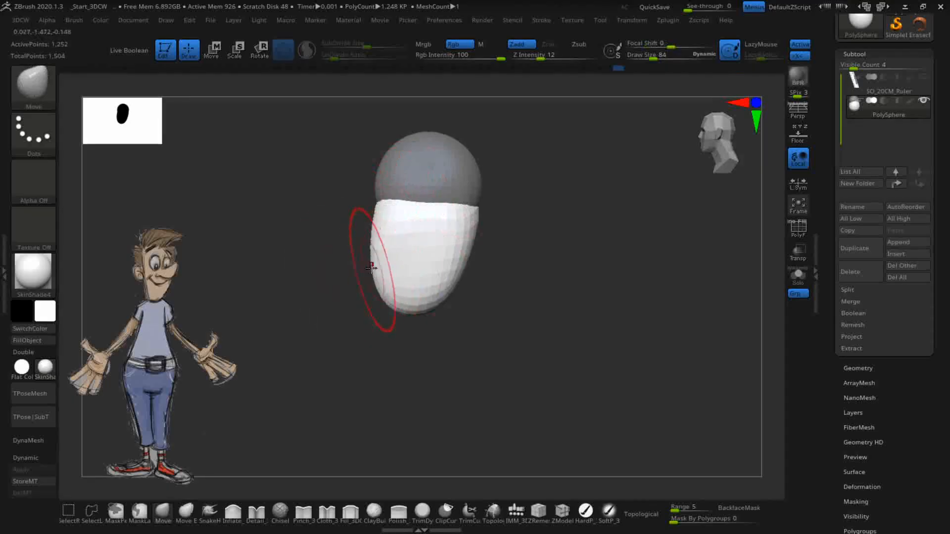
- Tweak the body's left edge, snap to front view and shift the model up-right
drag(373, 271, 370, 268)
shift+click(529, 379)
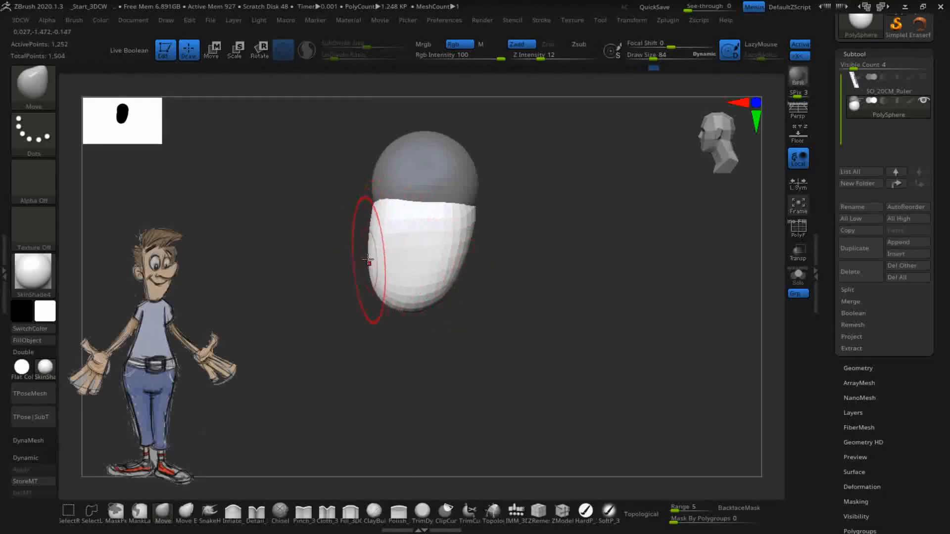
drag(526, 382, 565, 366)
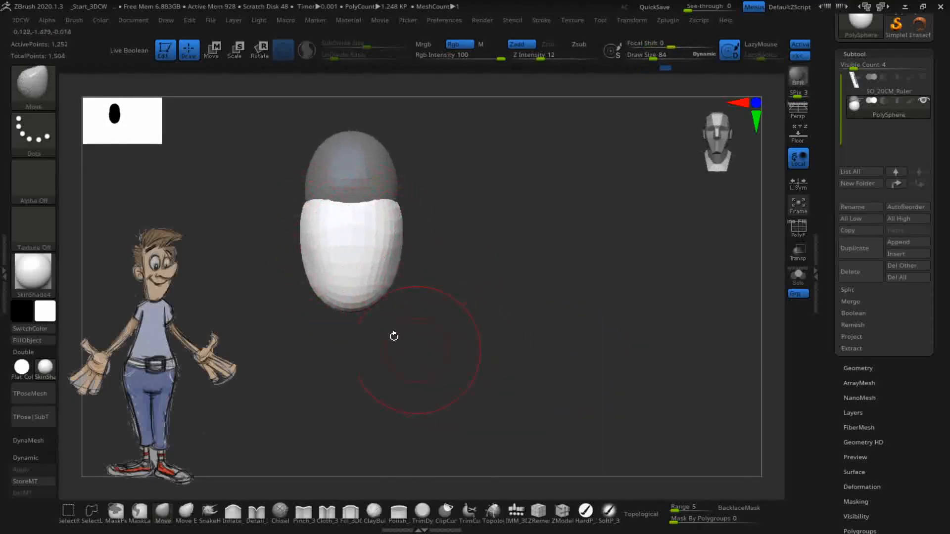
alt+drag(525, 298, 586, 292)
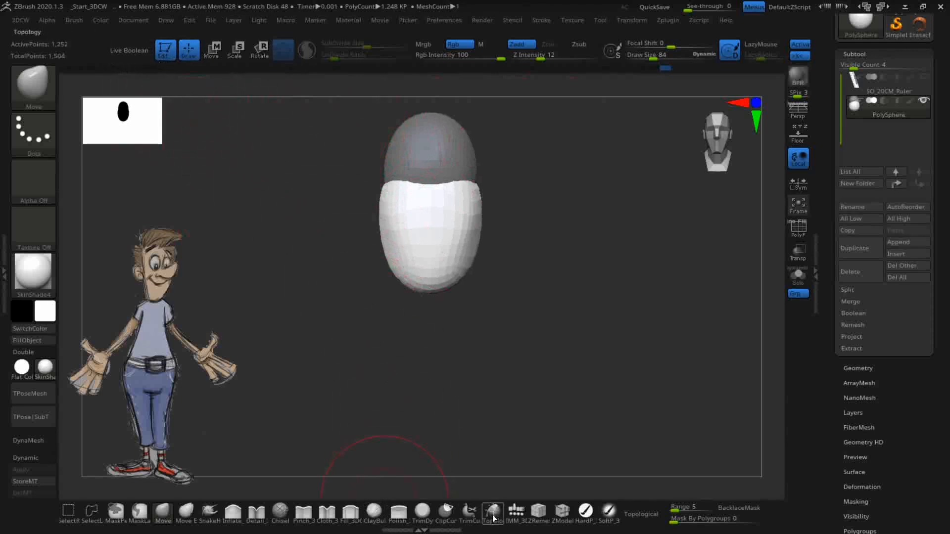
- Insert an Appendage shape from the IMM_3DCW brush just below the body
click(516, 514)
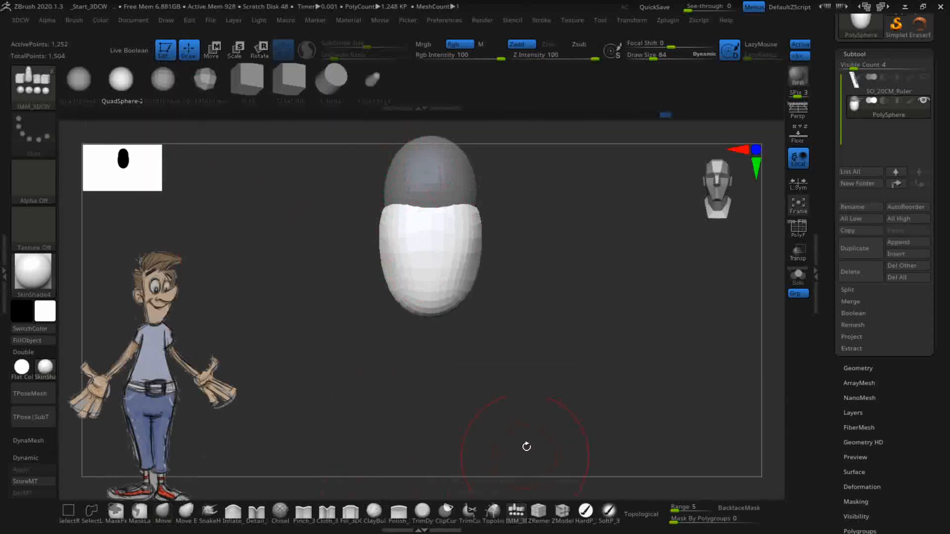
click(373, 82)
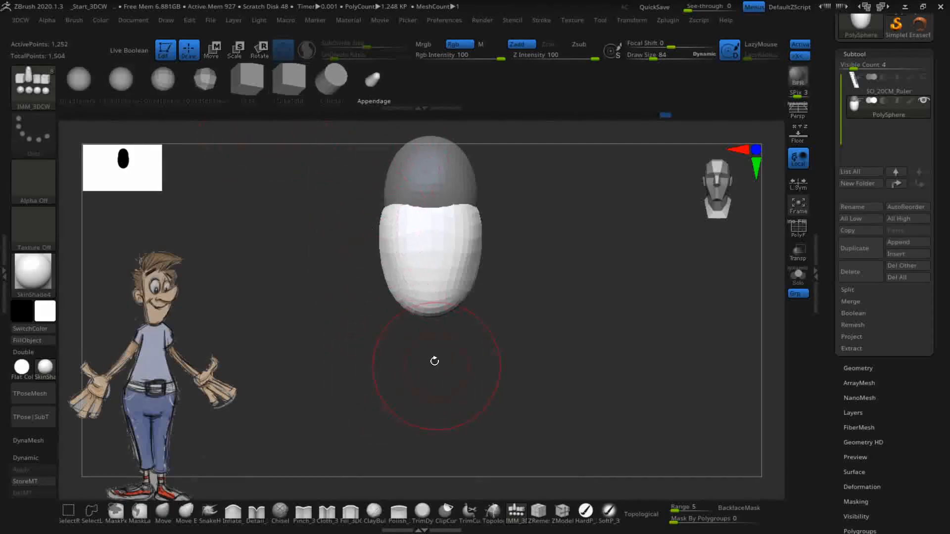
mouse_move(431, 325)
mouse_down()
mouse_move(429, 366)
mouse_move(585, 356)
mouse_up()
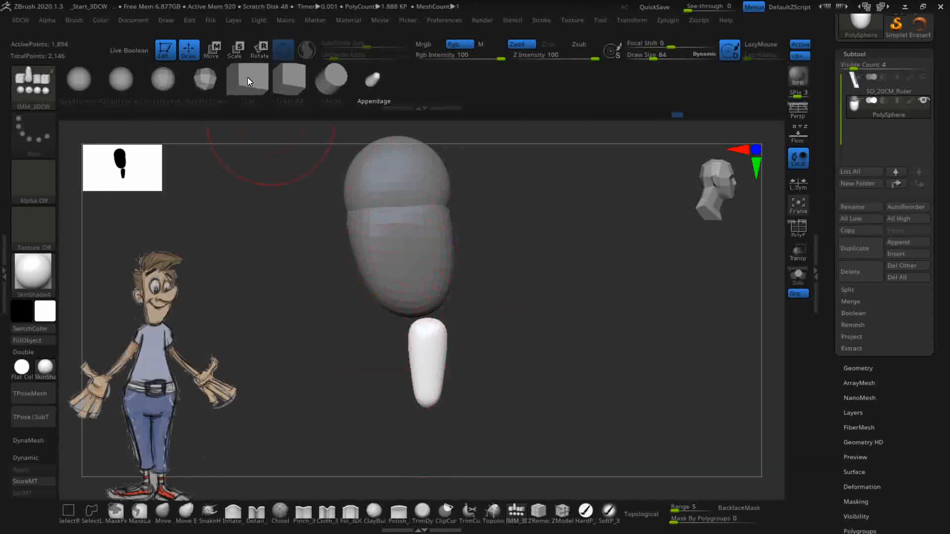
click(261, 50)
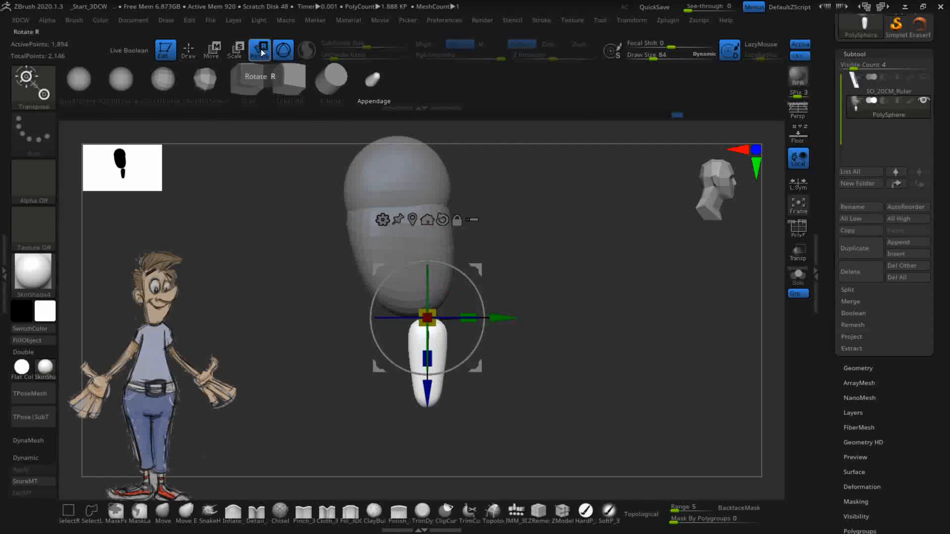
- Rotate the appendage upright, nudge it up and scale it uniformly against the body's lower front
drag(465, 276, 355, 383)
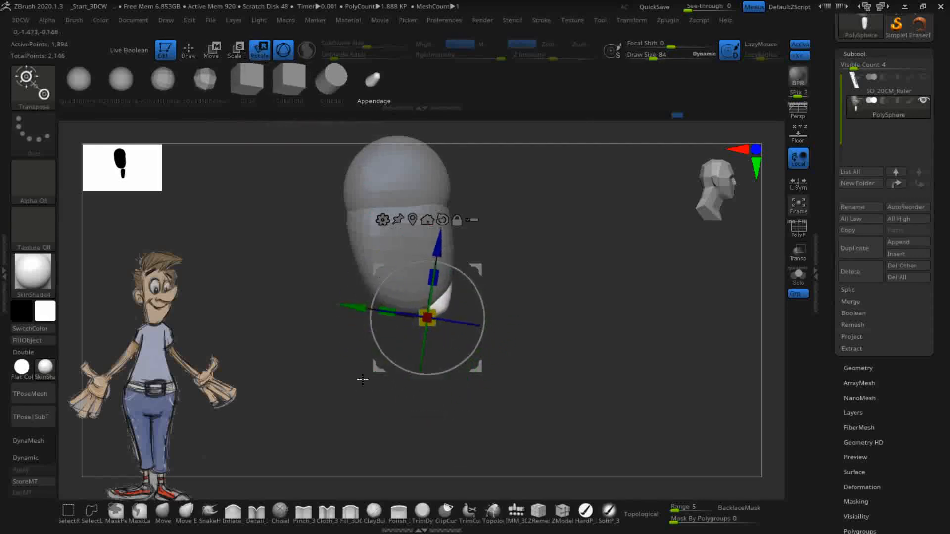
drag(472, 269, 409, 290)
drag(426, 297, 426, 285)
drag(379, 335, 392, 334)
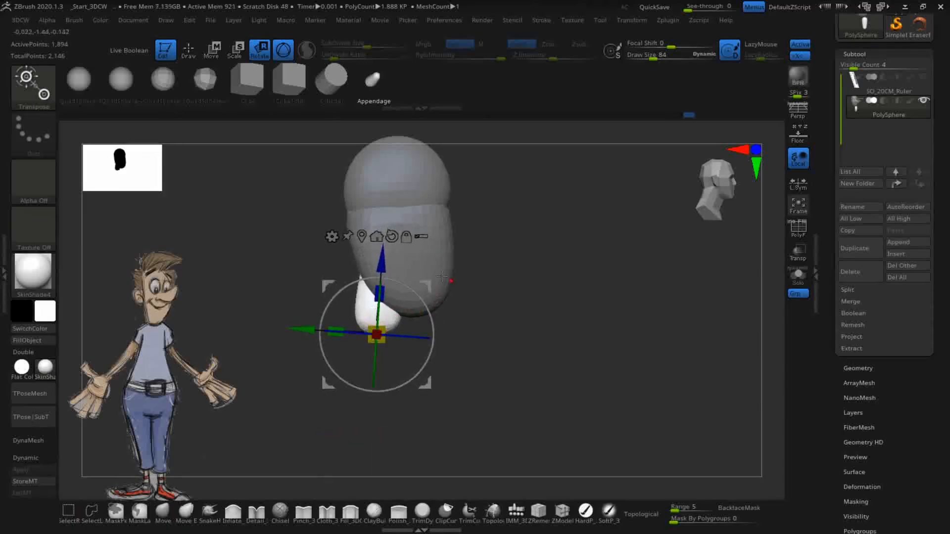
drag(426, 282, 428, 281)
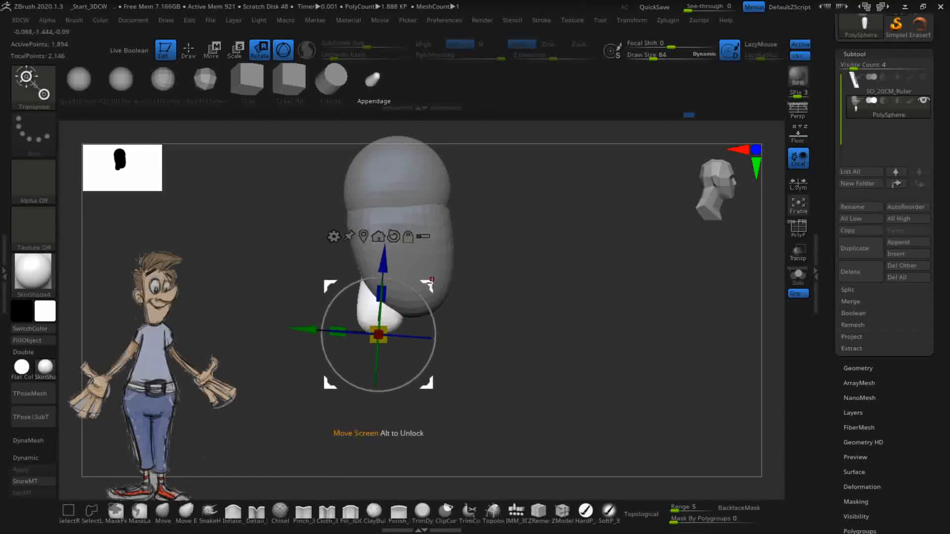
click(163, 512)
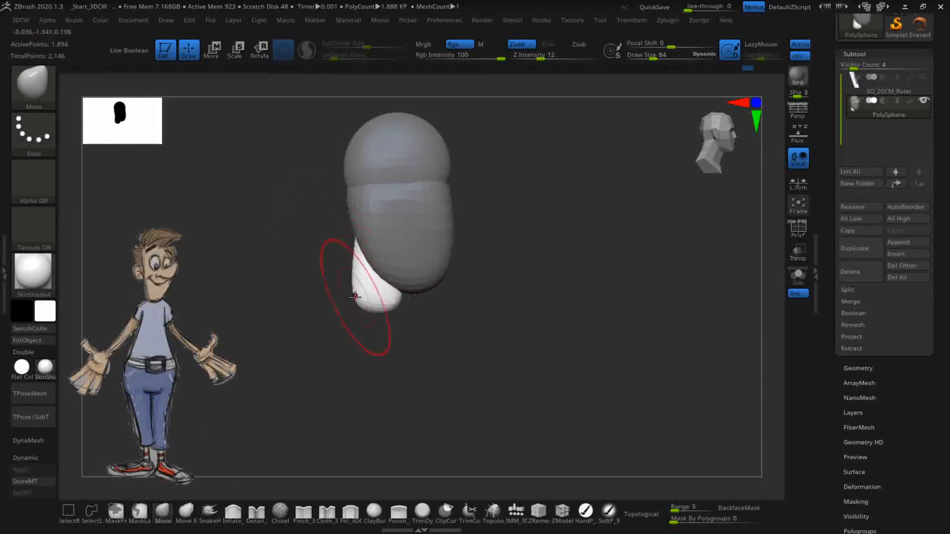
drag(377, 298, 390, 301)
key(ctrl+z)
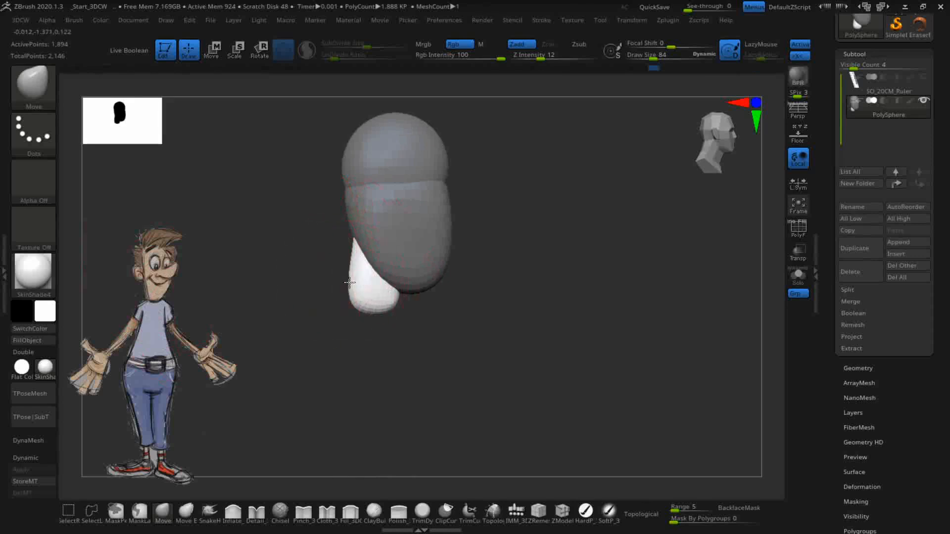
drag(509, 362, 541, 357)
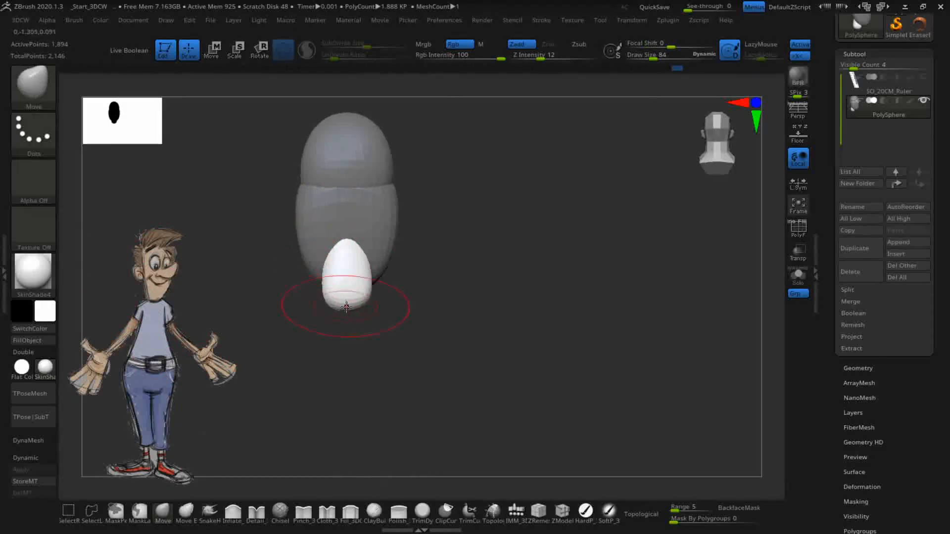
drag(384, 341, 501, 361)
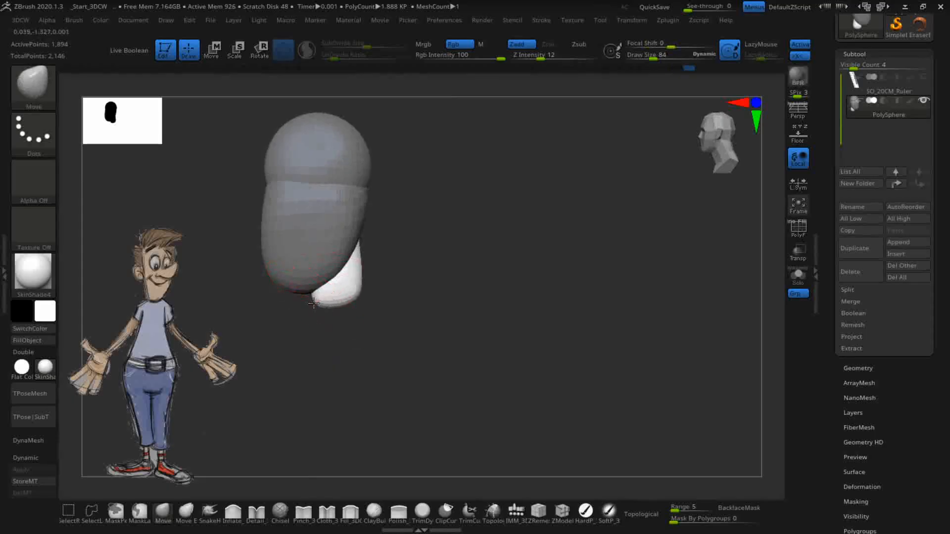
mouse_move(437, 355)
mouse_down()
mouse_move(530, 350)
mouse_move(450, 310)
mouse_move(500, 305)
mouse_move(505, 369)
mouse_move(458, 210)
mouse_up()
mouse_move(484, 325)
alt+mouse_down()
mouse_move(475, 287)
mouse_move(299, 323)
mouse_move(364, 312)
mouse_move(382, 321)
mouse_move(362, 321)
mouse_move(577, 249)
mouse_move(492, 312)
alt+mouse_up()
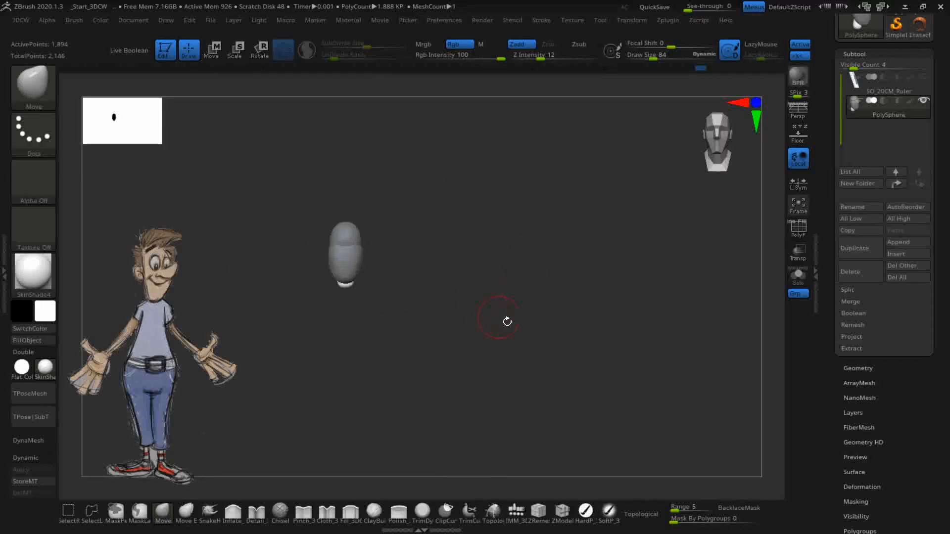
mouse_move(535, 286)
alt+mouse_down()
mouse_move(562, 331)
mouse_move(562, 361)
alt+mouse_up()
mouse_move(491, 318)
alt+mouse_down()
mouse_move(556, 296)
mouse_move(540, 334)
alt+mouse_up()
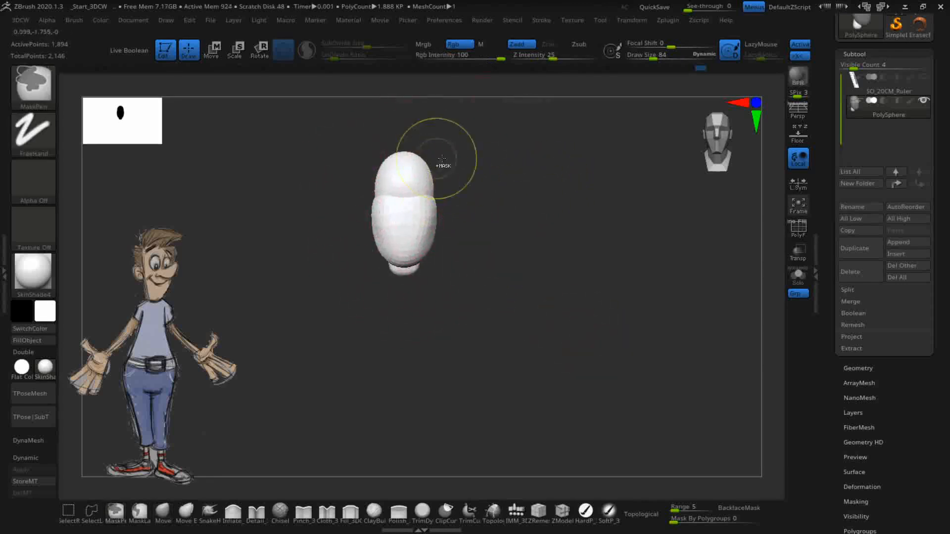
- Clear the mask and turn on PolyF to reveal the red head, green body and blue base polygroups
key(ctrl)
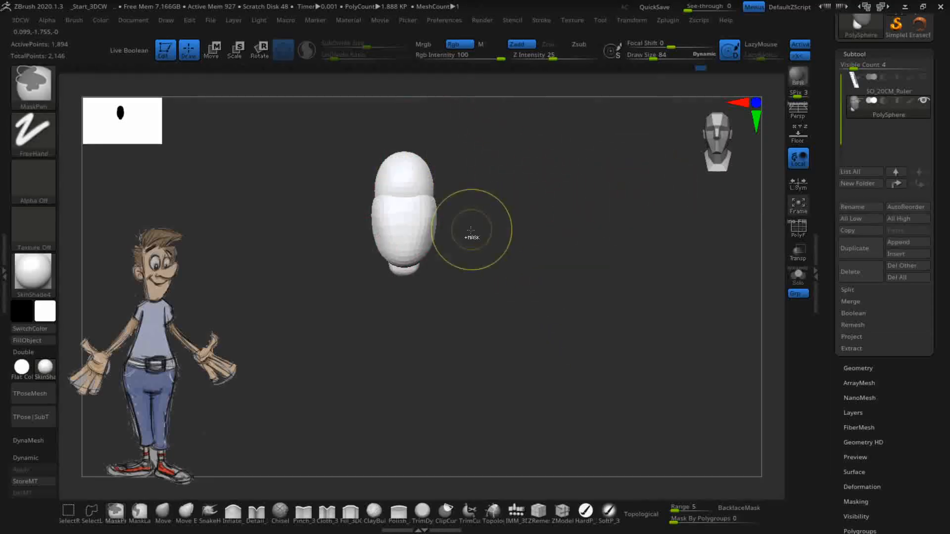
ctrl+drag(526, 241, 573, 285)
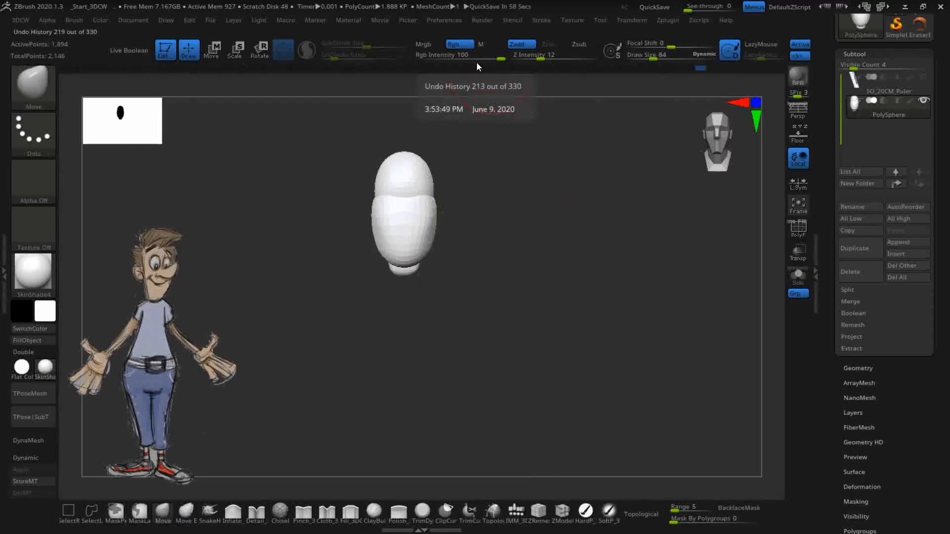
click(798, 231)
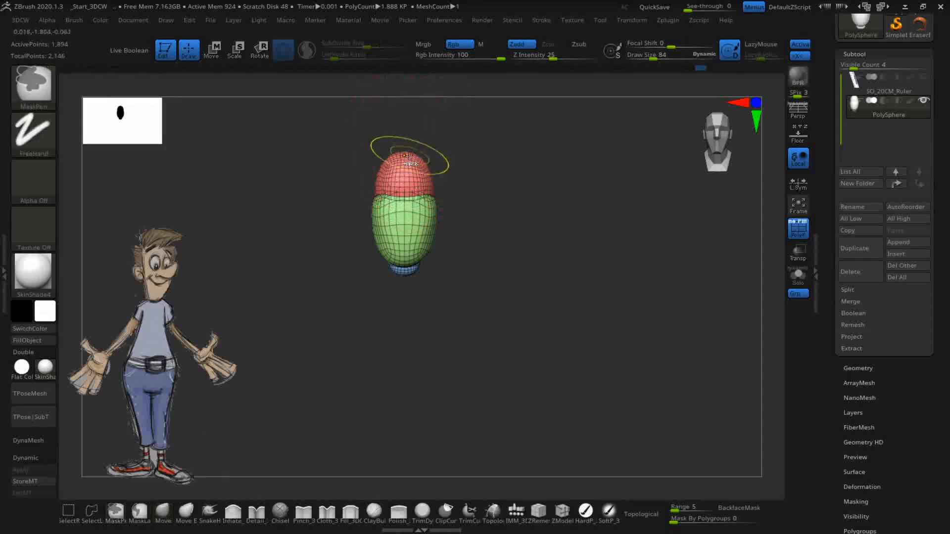
ctrl+shift+click(404, 181)
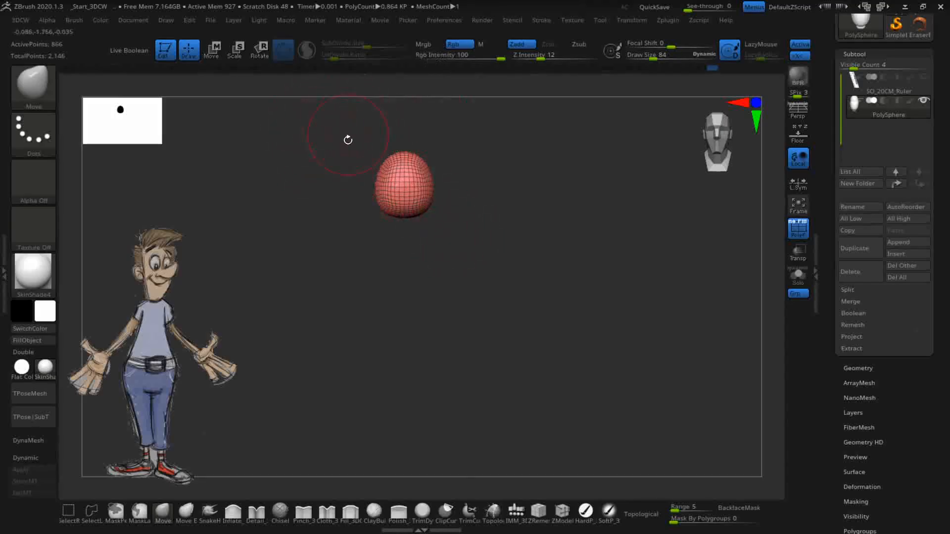
ctrl+shift+click(540, 250)
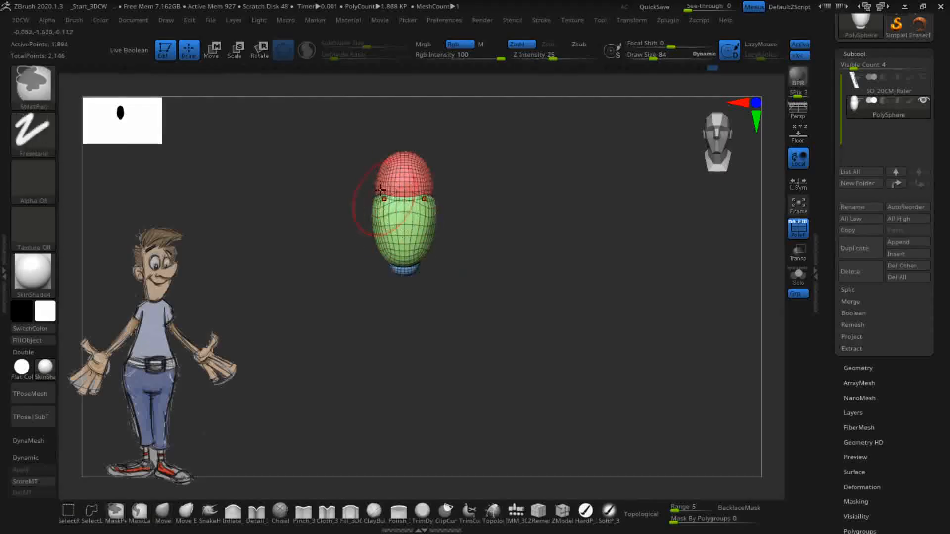
ctrl+shift+click(401, 235)
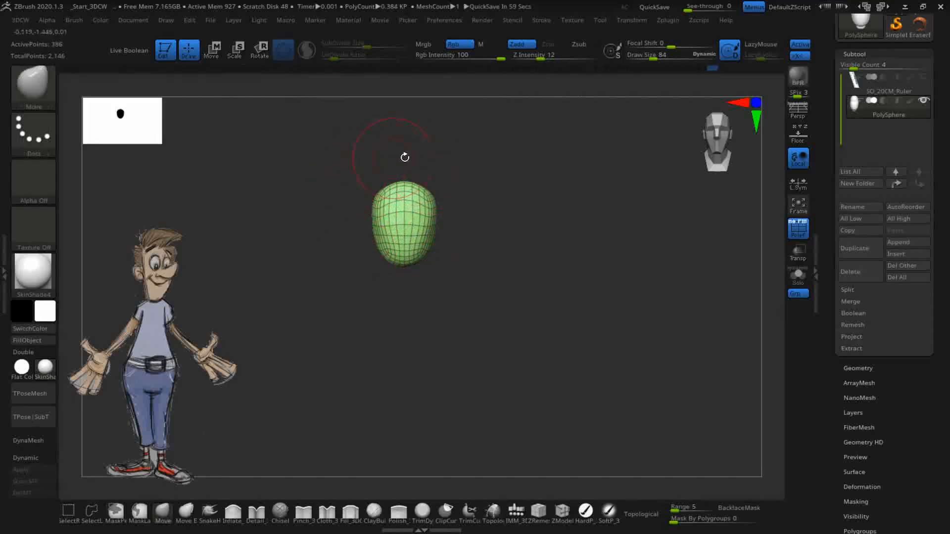
key(ctrl)
key(ctrl)
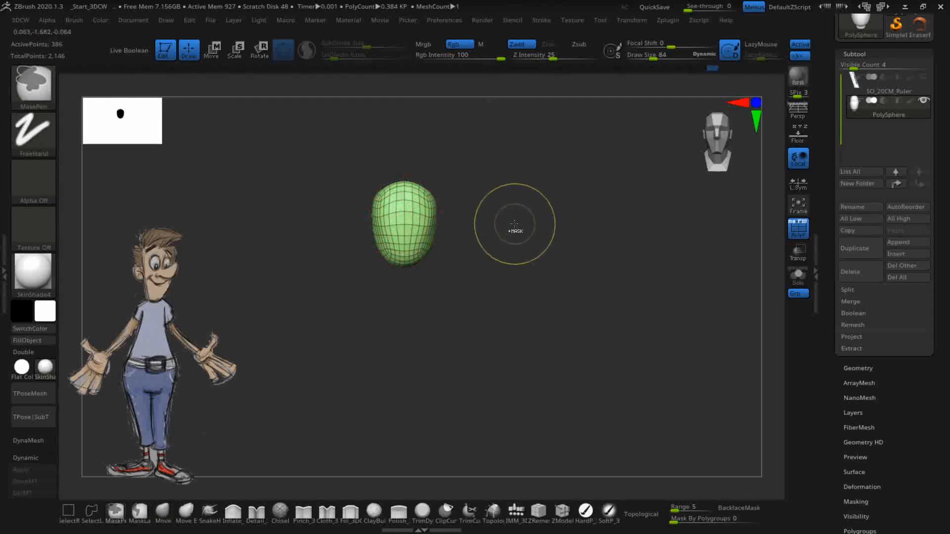
key(ctrl)
key(ctrl+shift)
ctrl+shift+click(536, 252)
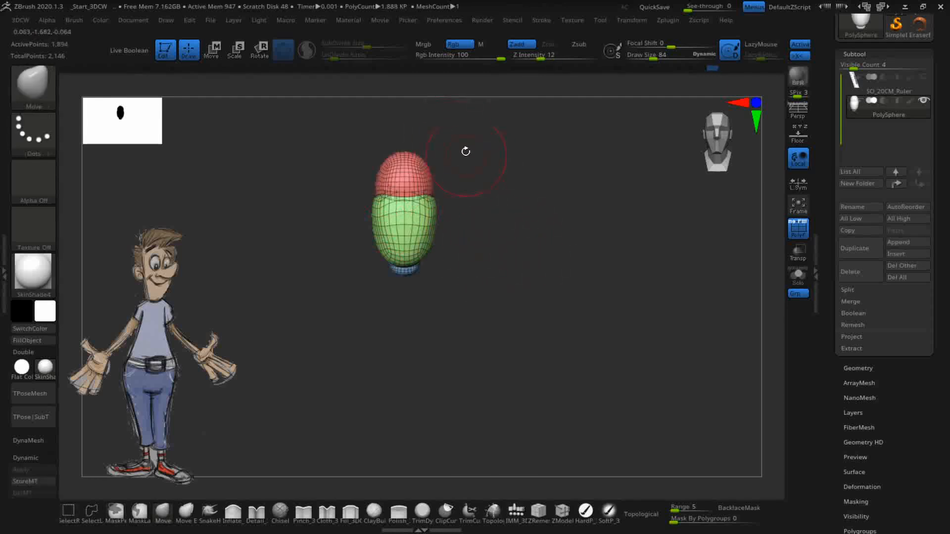
key(ctrl+shift)
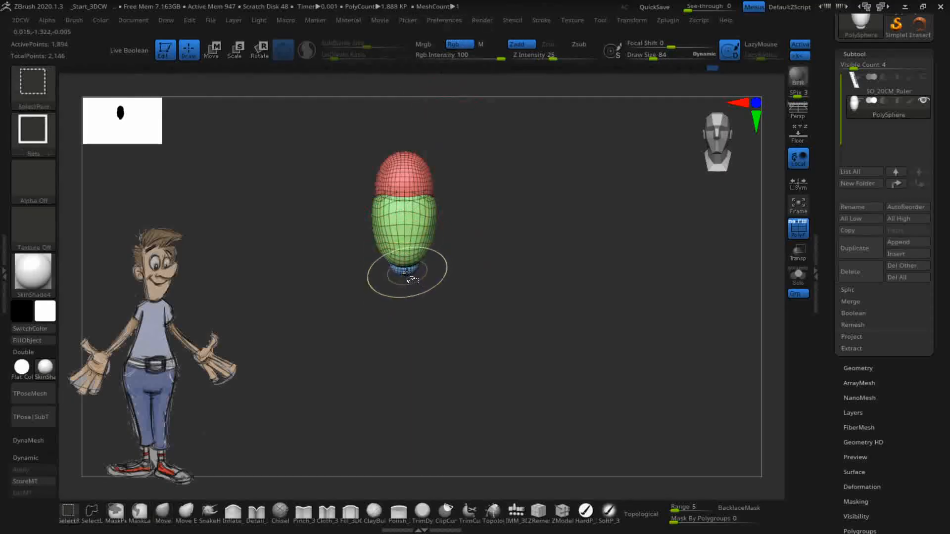
ctrl+shift+click(406, 275)
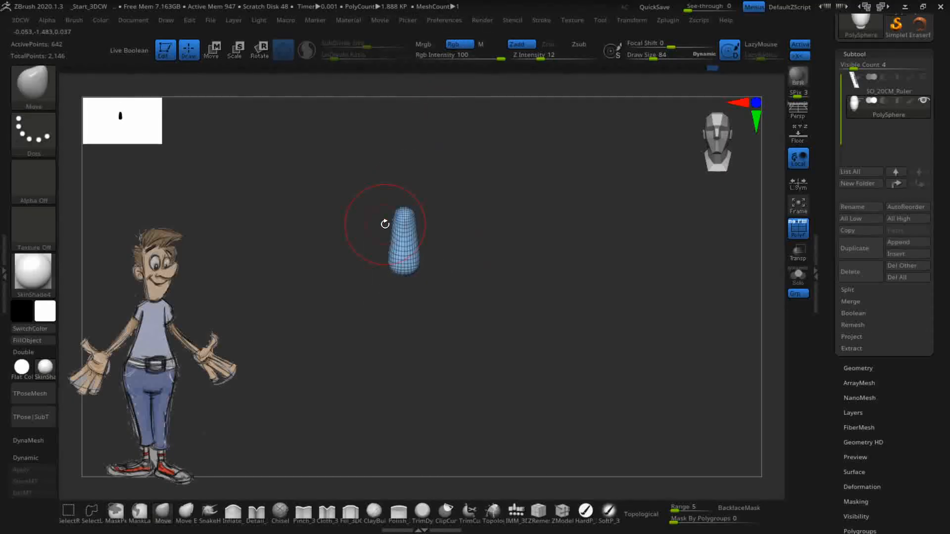
key(ctrl+shift)
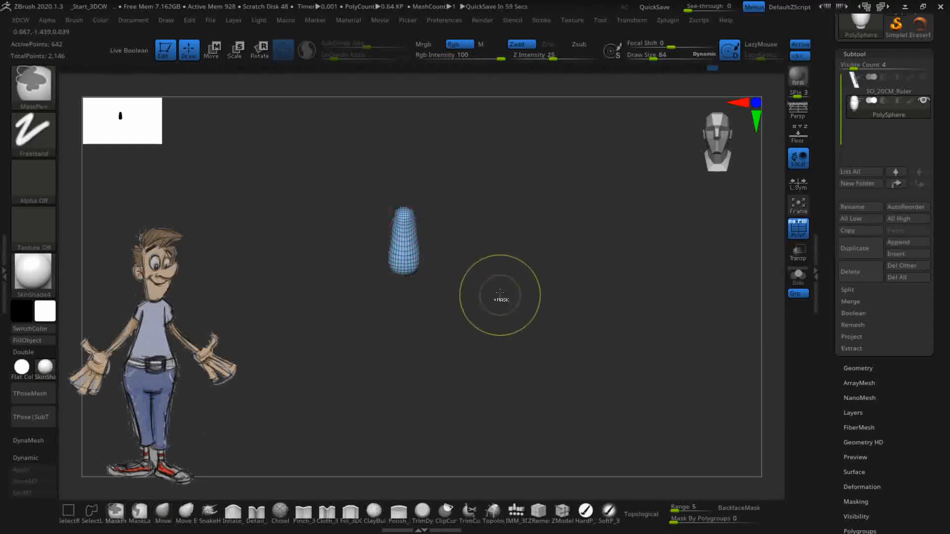
ctrl+shift+click(561, 294)
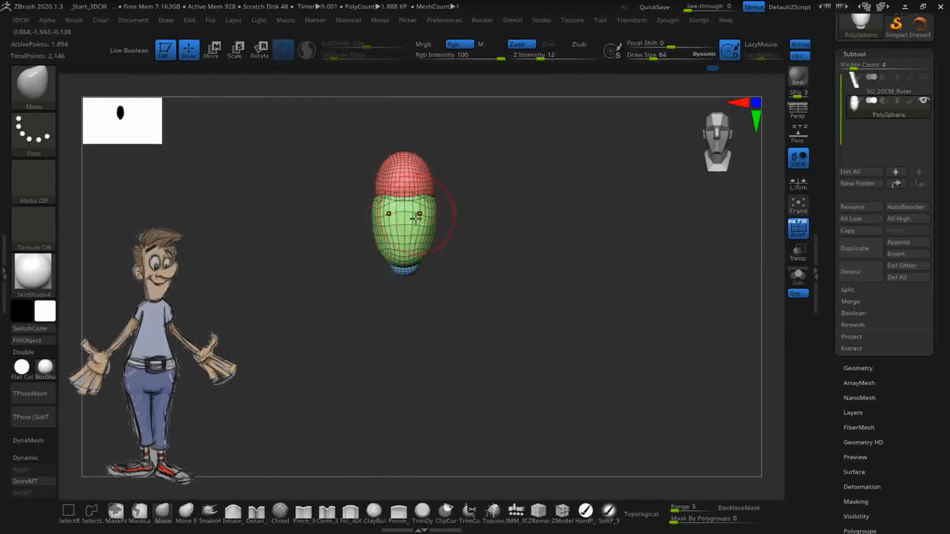
- Isolate the red head polygroup, mask it, then unhide the green body and blue base
key(ctrl)
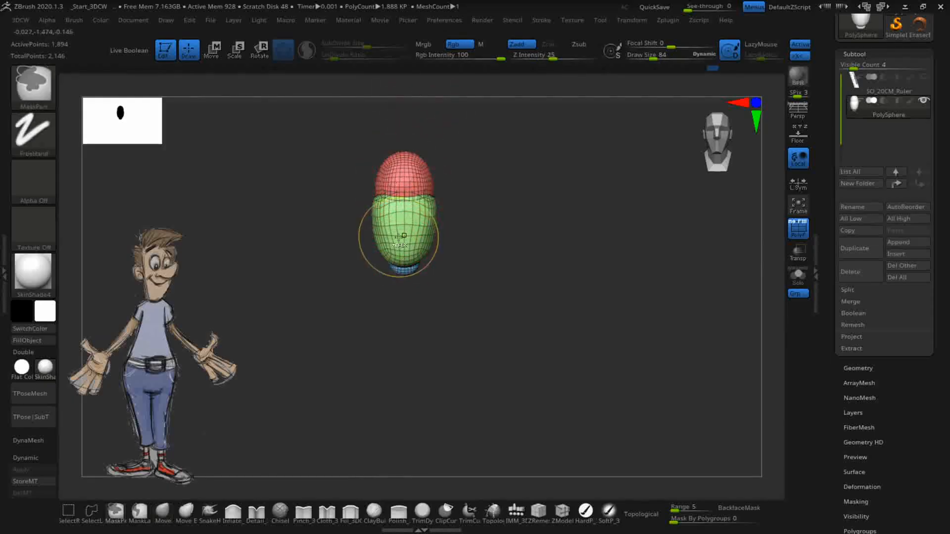
key(ctrl+shift)
ctrl+shift+click(404, 172)
ctrl+drag(374, 136, 438, 280)
ctrl+drag(342, 140, 515, 283)
key(ctrl)
key(ctrl+shift)
ctrl+shift+click(554, 255)
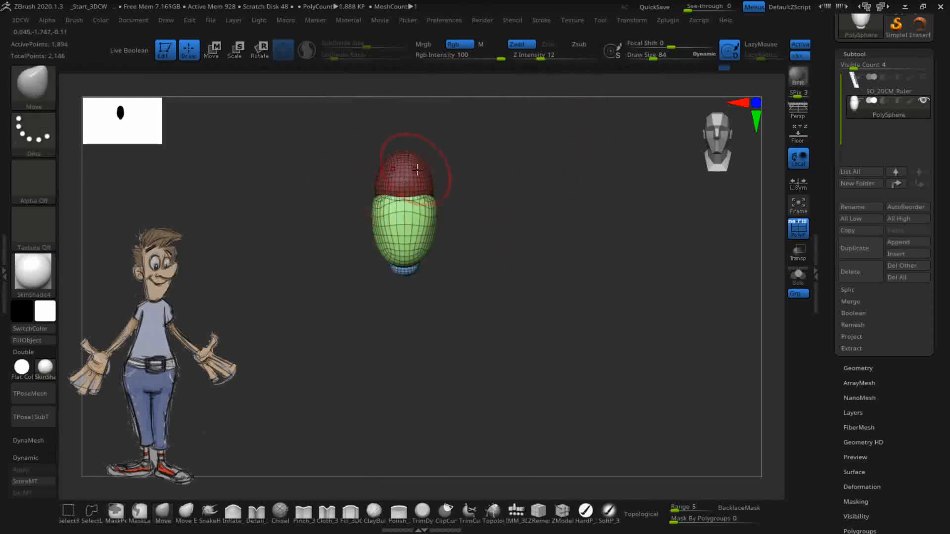
- Invert the mask to protect the body, bulge out the head with Move, then clear the mask
key(ctrl)
key(ctrl)
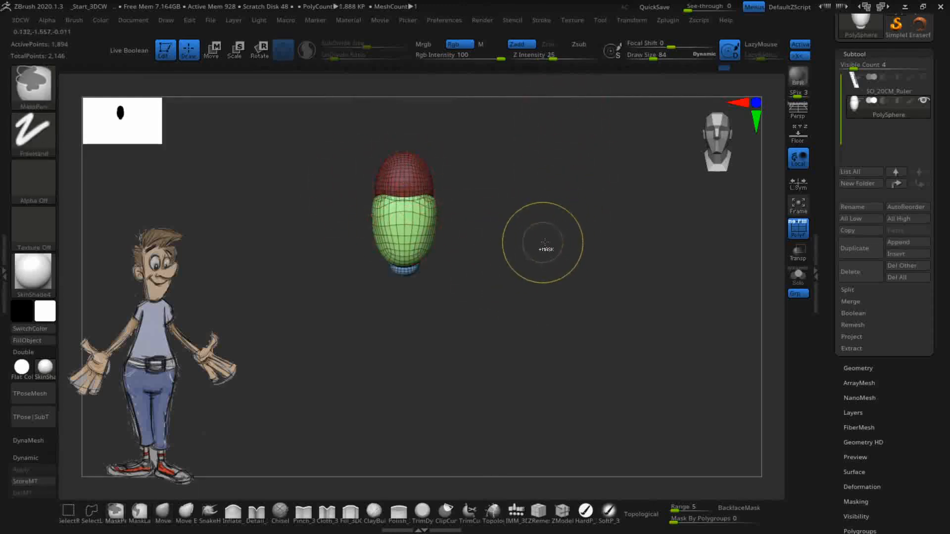
ctrl+click(549, 256)
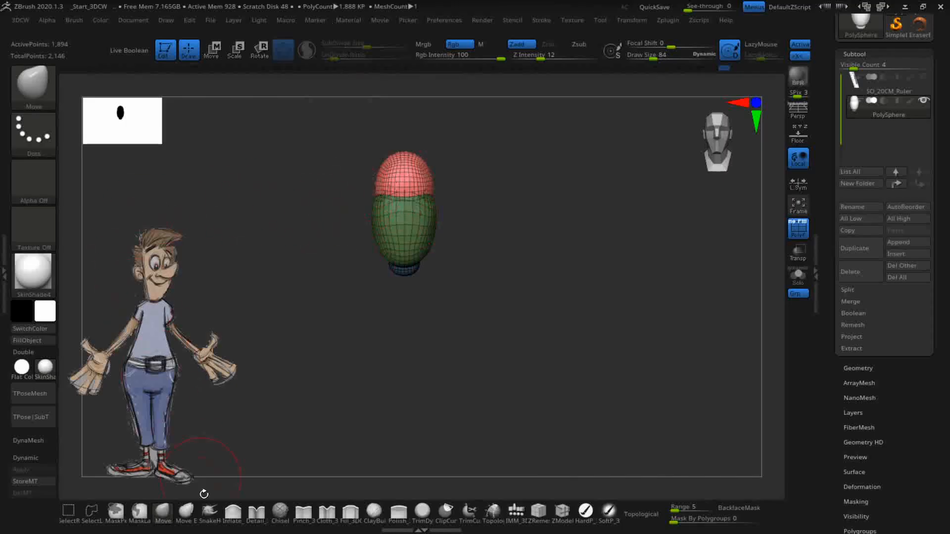
click(162, 517)
mouse_move(387, 184)
mouse_down()
mouse_move(325, 193)
mouse_move(231, 186)
mouse_move(278, 122)
mouse_move(441, 148)
mouse_move(448, 189)
mouse_move(368, 197)
mouse_move(431, 160)
mouse_move(389, 165)
mouse_up()
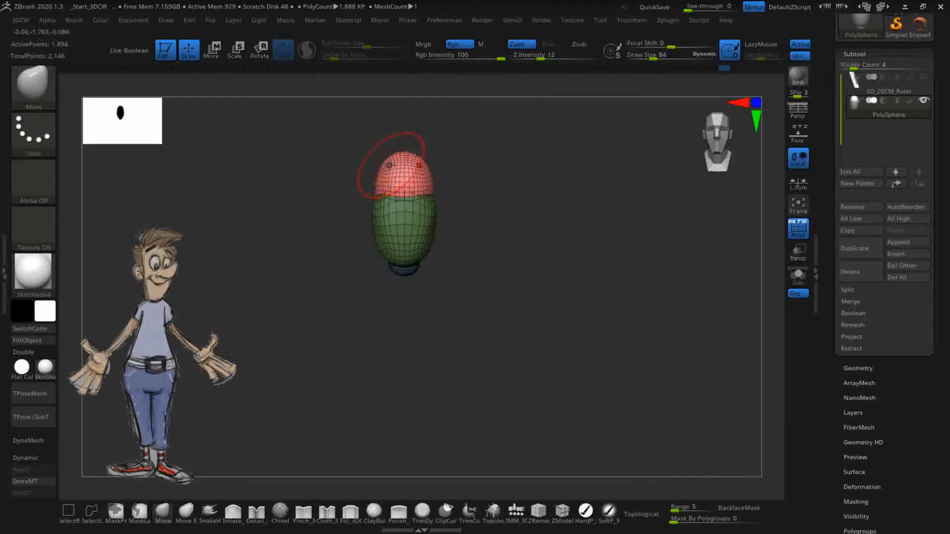
ctrl+drag(471, 286, 537, 407)
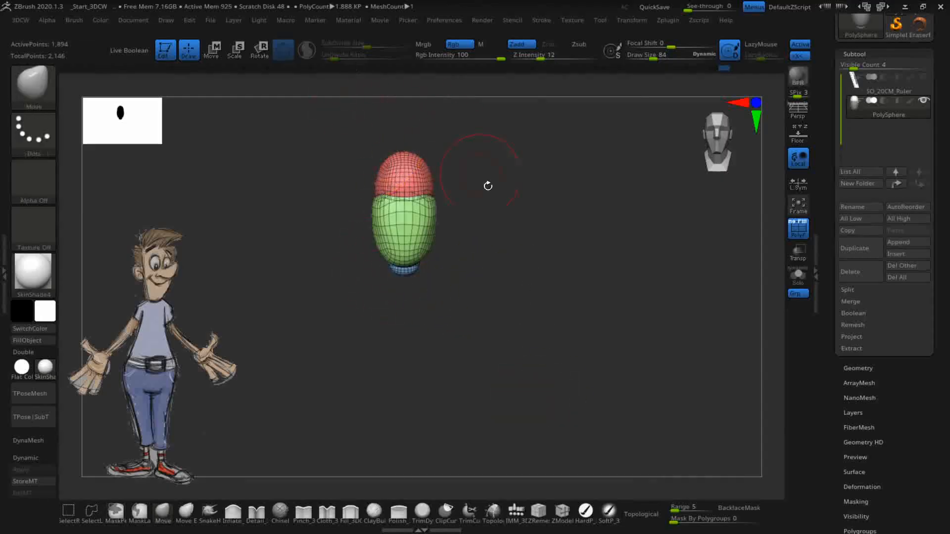
ctrl+drag(522, 222, 557, 300)
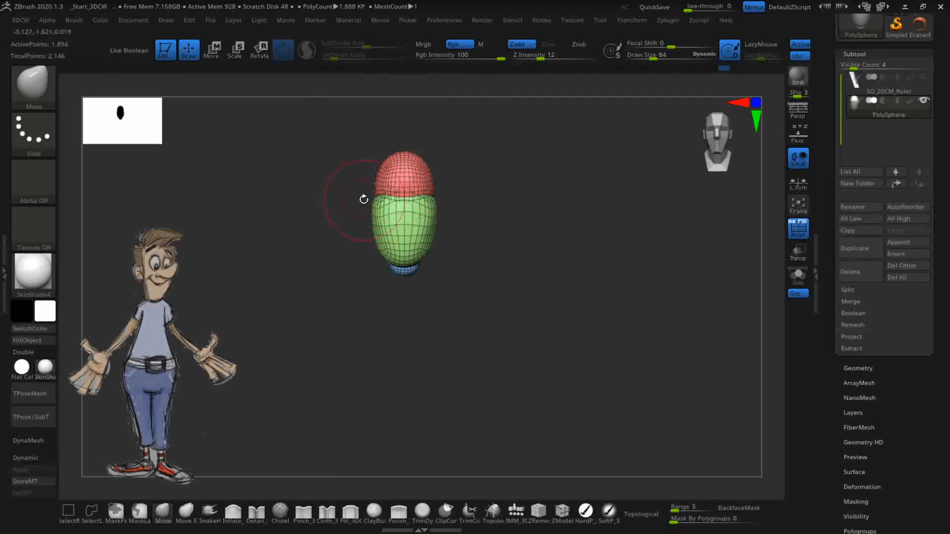
- Turn off PolyF and insert mirrored QuadSphere-2 spheres beside the head using the IMM_3DCW brush
click(798, 229)
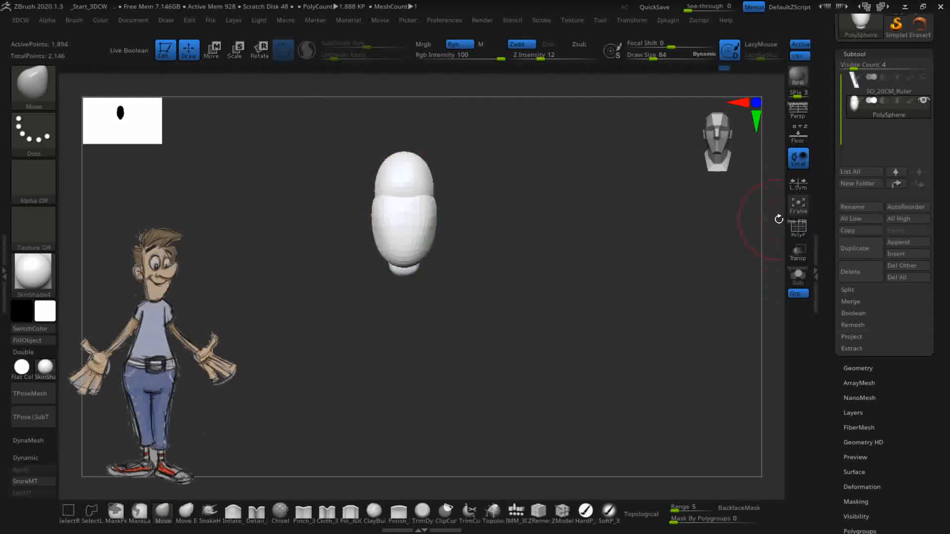
alt+drag(538, 273, 572, 346)
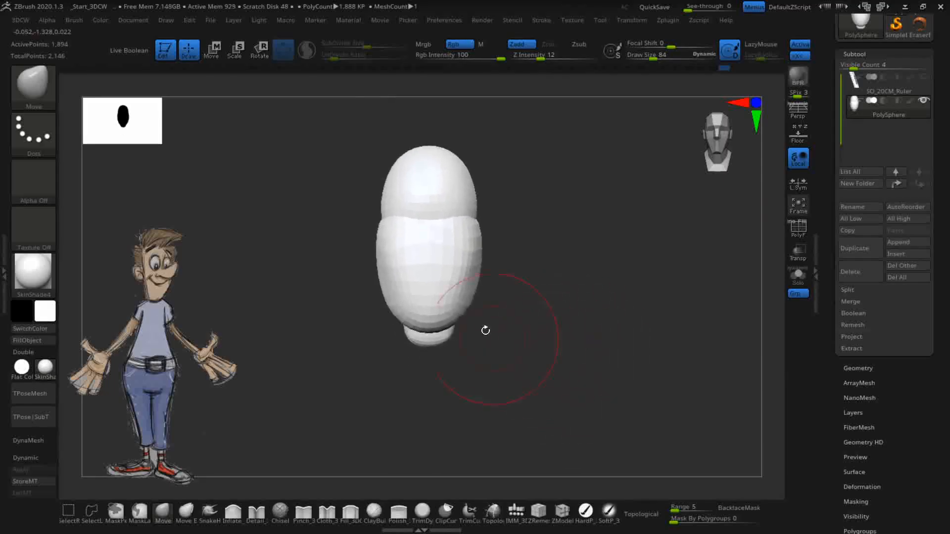
click(516, 513)
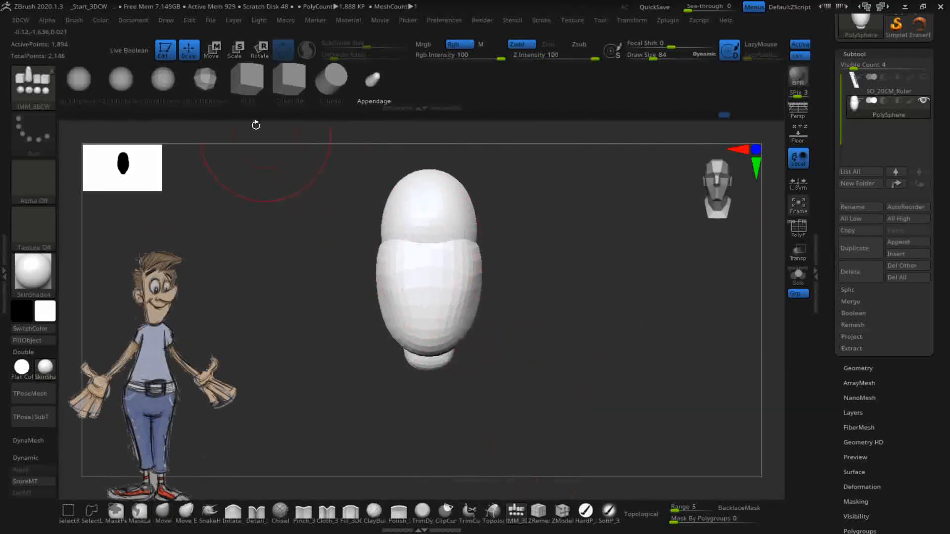
click(124, 84)
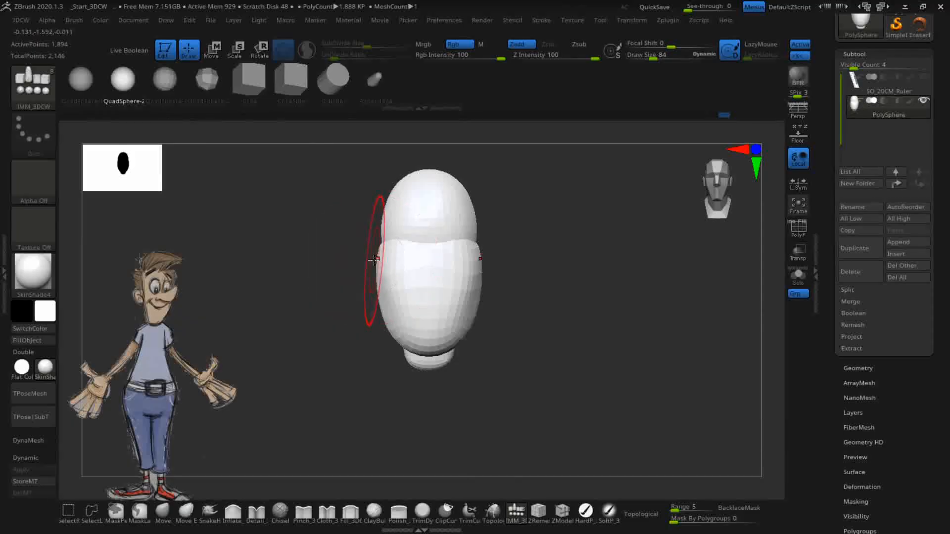
drag(374, 259, 350, 256)
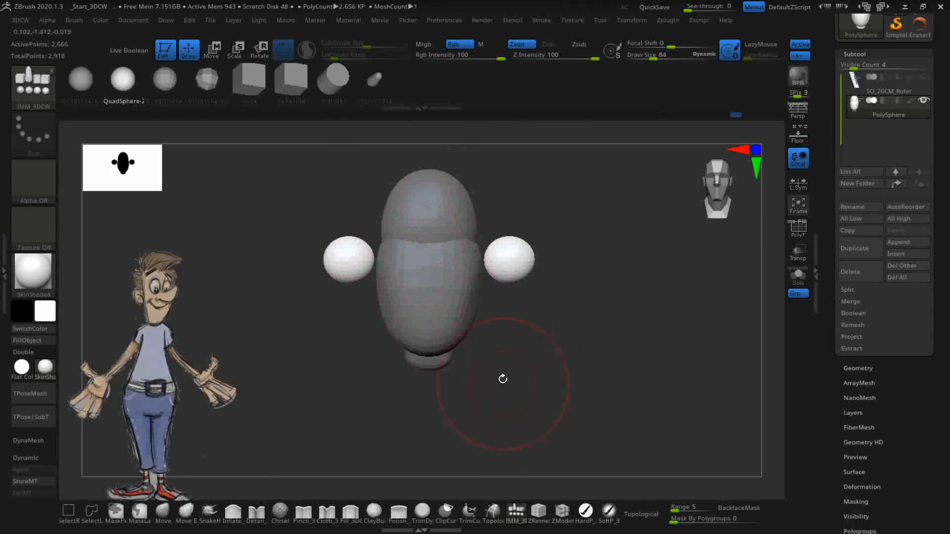
drag(558, 380, 620, 382)
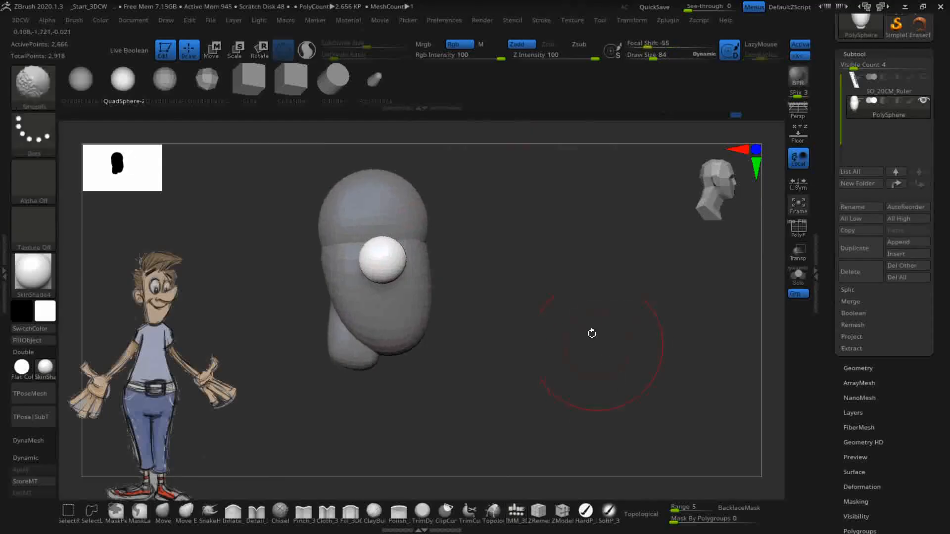
- Scale the ear sphere flat along X and tilt it about 9 degrees with the Gizmo
click(236, 50)
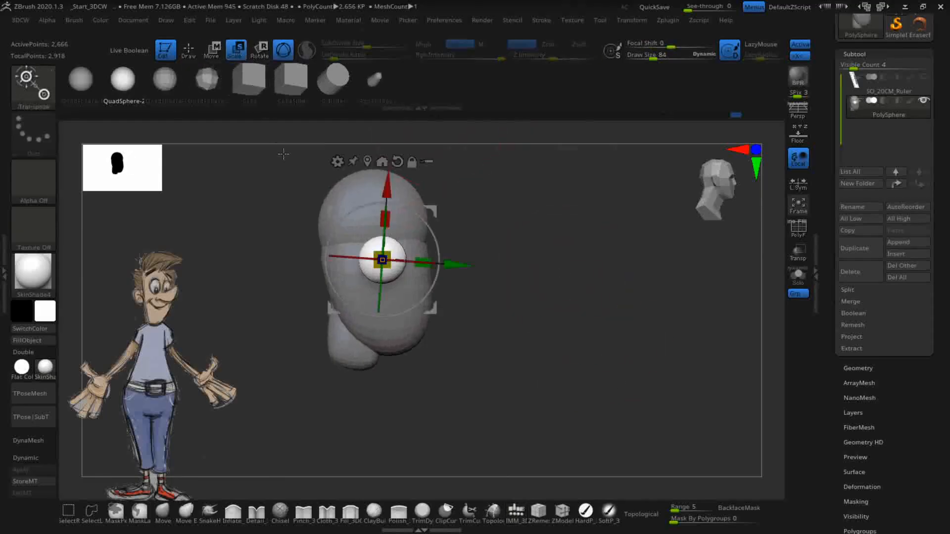
drag(424, 259, 383, 255)
drag(421, 221, 419, 213)
- Move the ear spheres inward, rotate them and fine-tune their position half-embedded in the head
drag(534, 284, 476, 284)
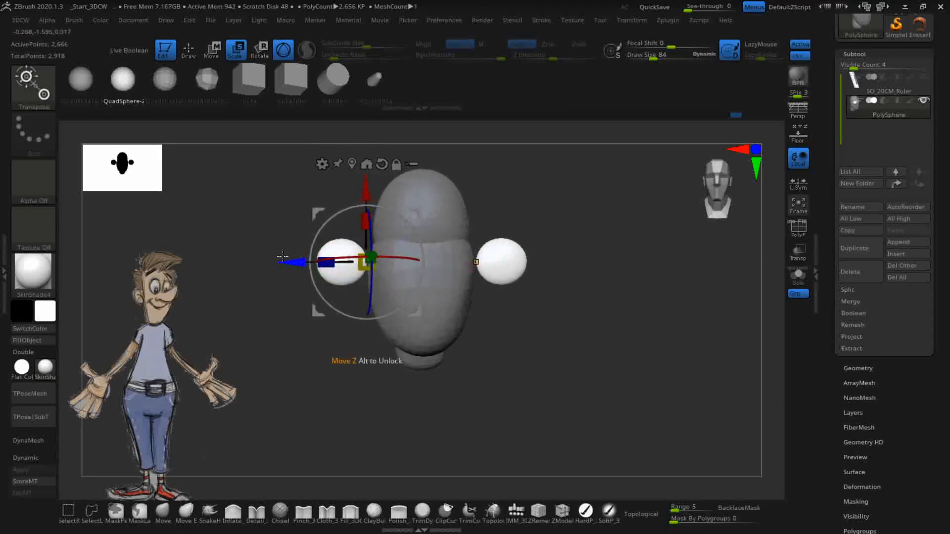
drag(288, 263, 311, 261)
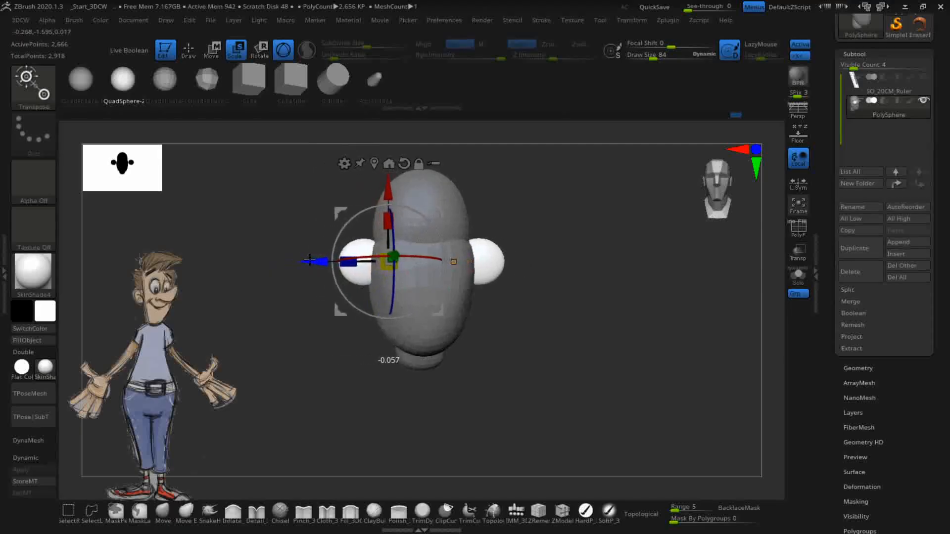
drag(518, 319, 469, 322)
drag(577, 399, 472, 372)
drag(370, 283, 348, 236)
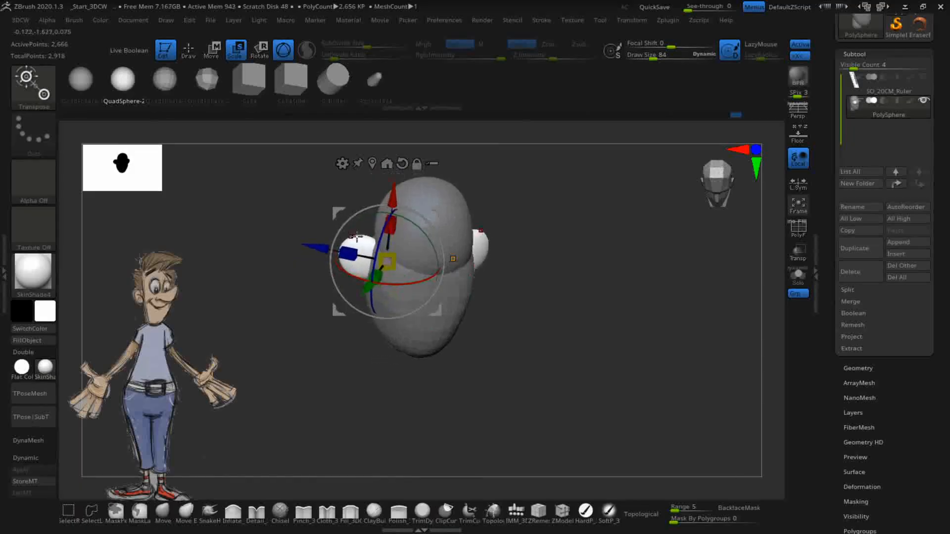
drag(501, 274, 631, 300)
drag(484, 223, 491, 221)
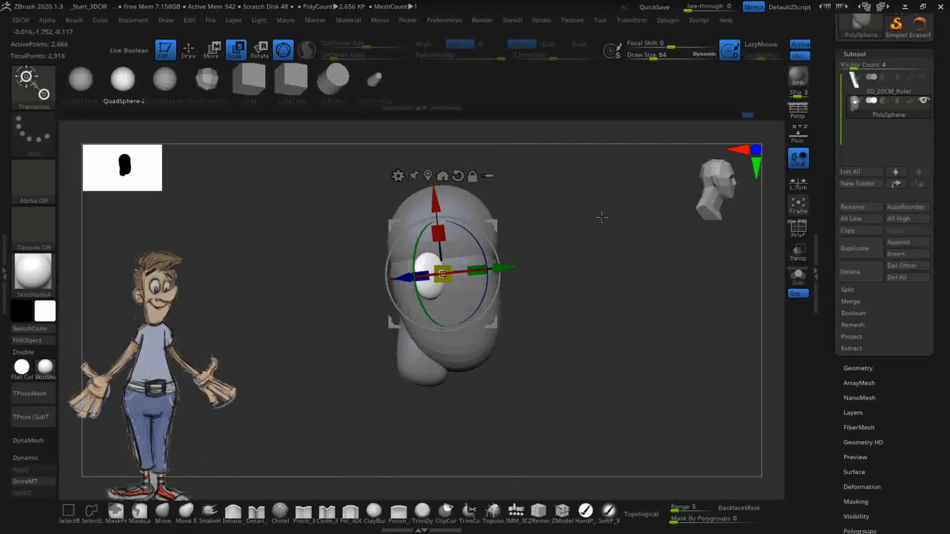
mouse_move(492, 222)
mouse_down()
mouse_move(489, 248)
mouse_move(485, 226)
mouse_move(509, 234)
mouse_move(502, 225)
mouse_up()
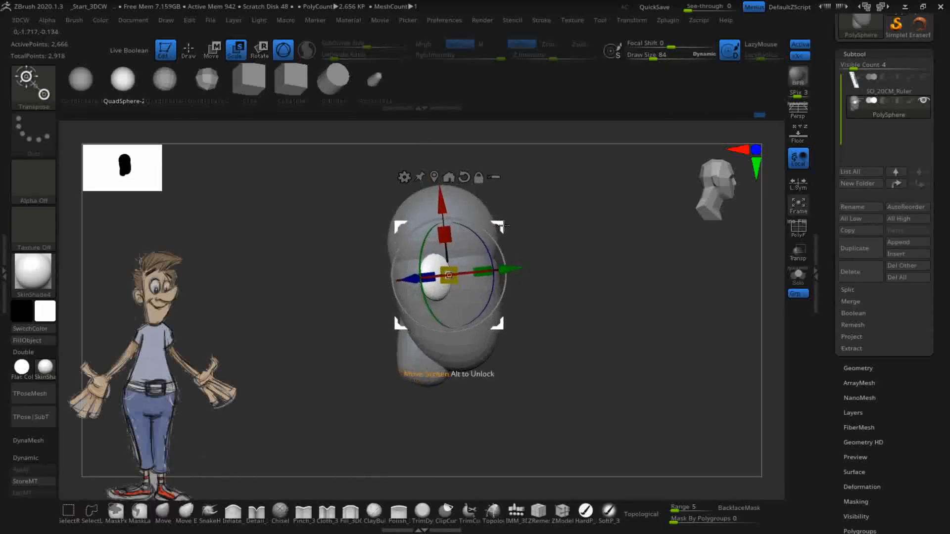
drag(644, 297, 596, 304)
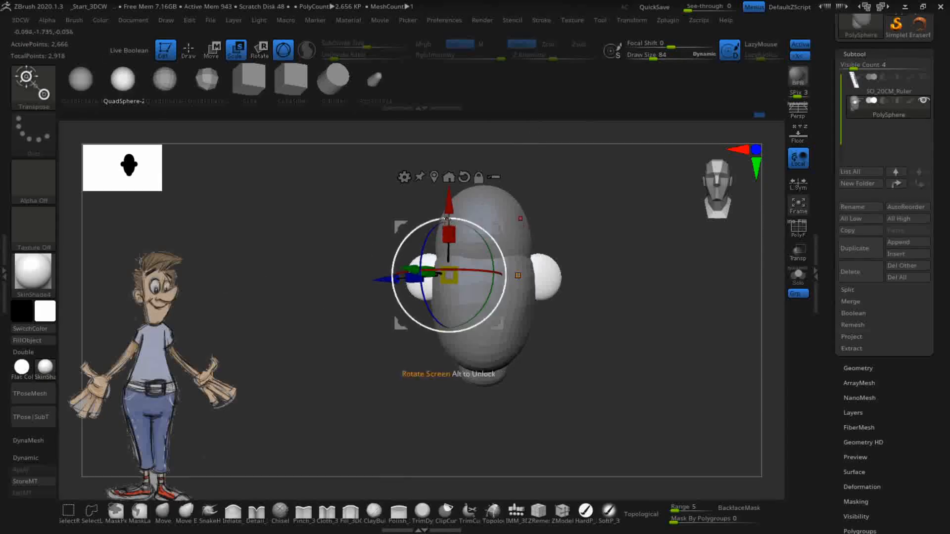
drag(448, 205, 448, 207)
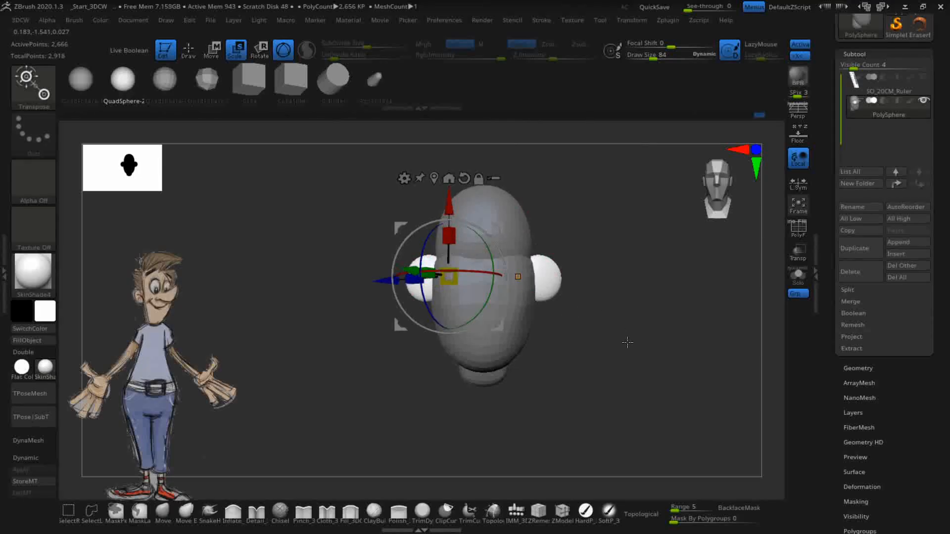
- With the Move brush at Draw Size 36, pull both ears' outer edges in and down
click(162, 514)
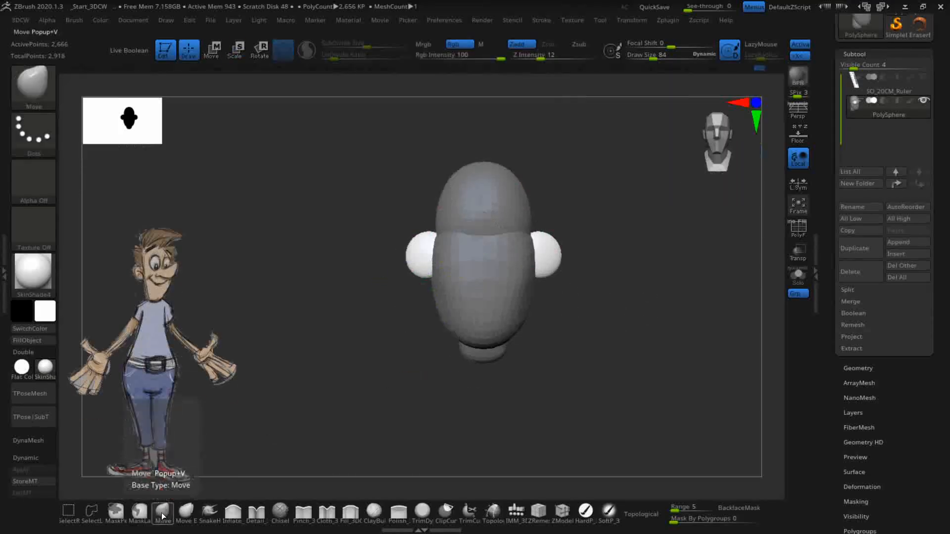
key(bracketleft)
key(bracketleft)
key(bracketleft)
key(bracketleft)
key(bracketleft)
key(bracketleft)
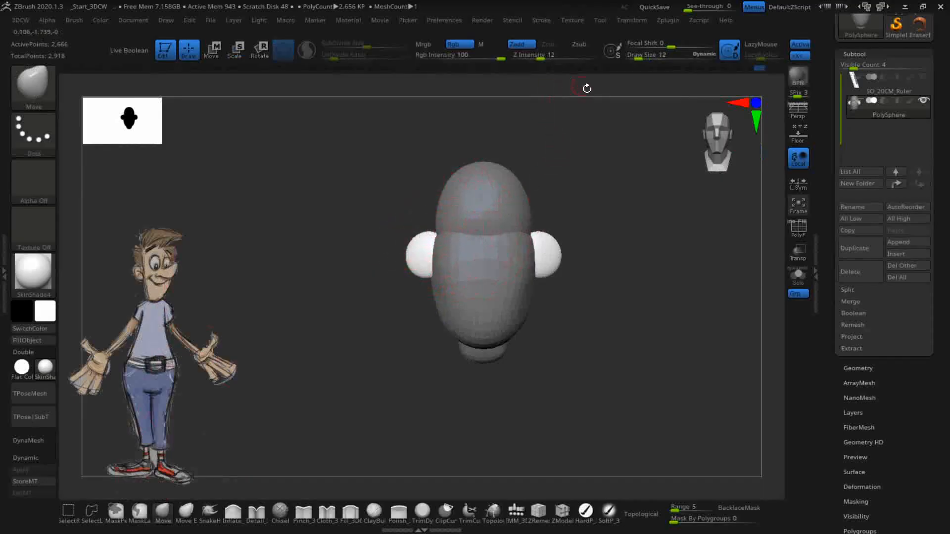
key(bracketright)
key(bracketright)
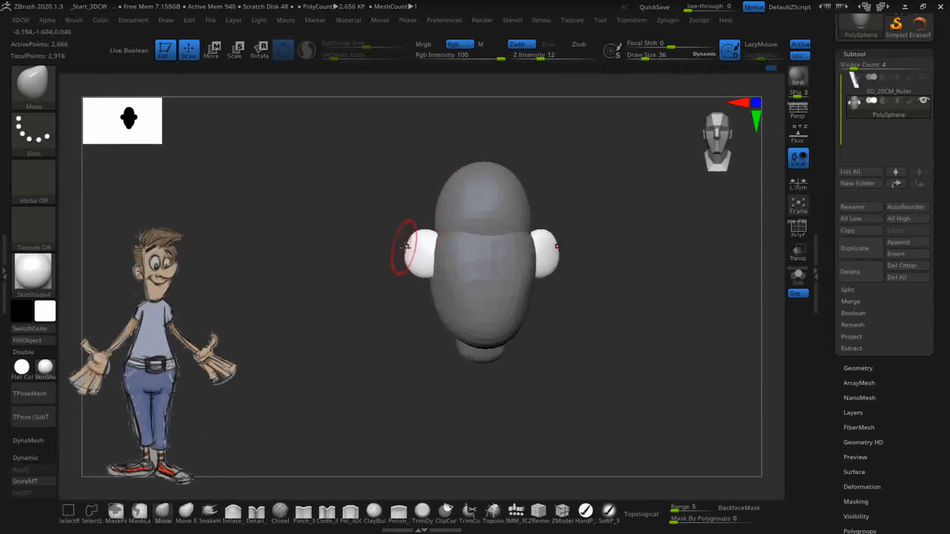
drag(405, 243, 411, 270)
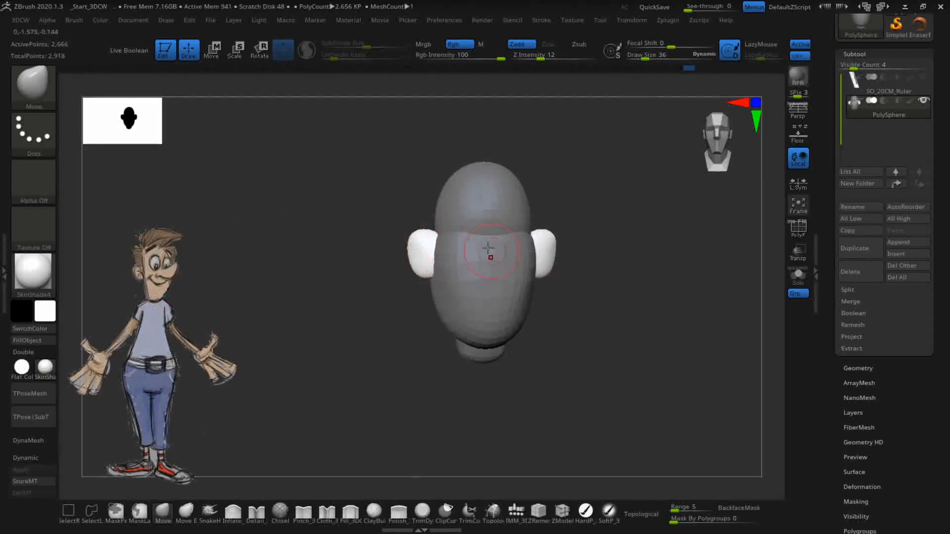
- Deepen the hollow on the inner side of the ears, then return to the front view
drag(560, 328, 559, 314)
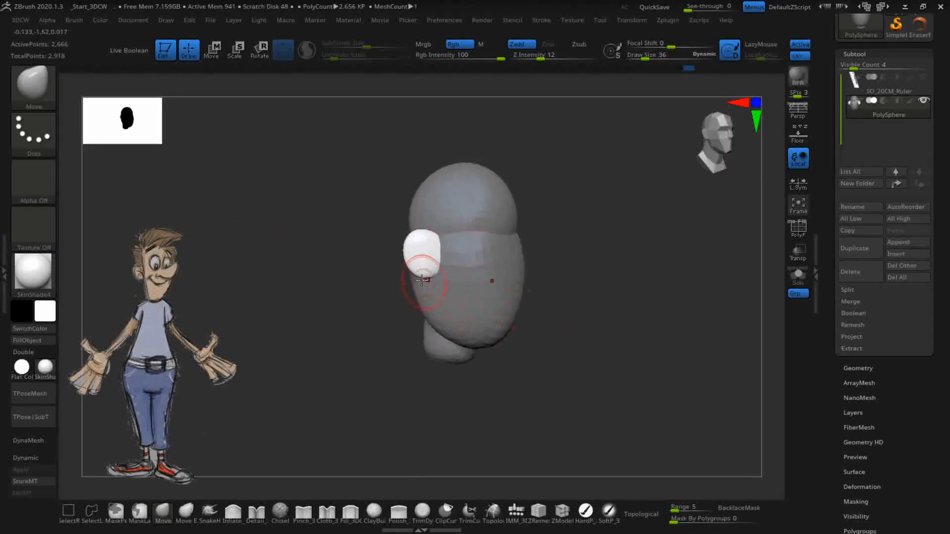
drag(539, 302, 600, 326)
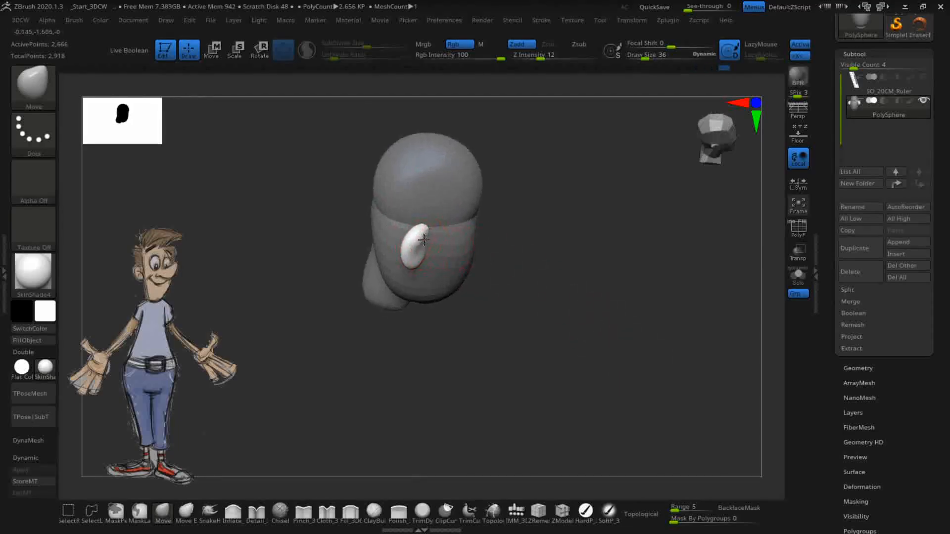
drag(555, 351, 406, 242)
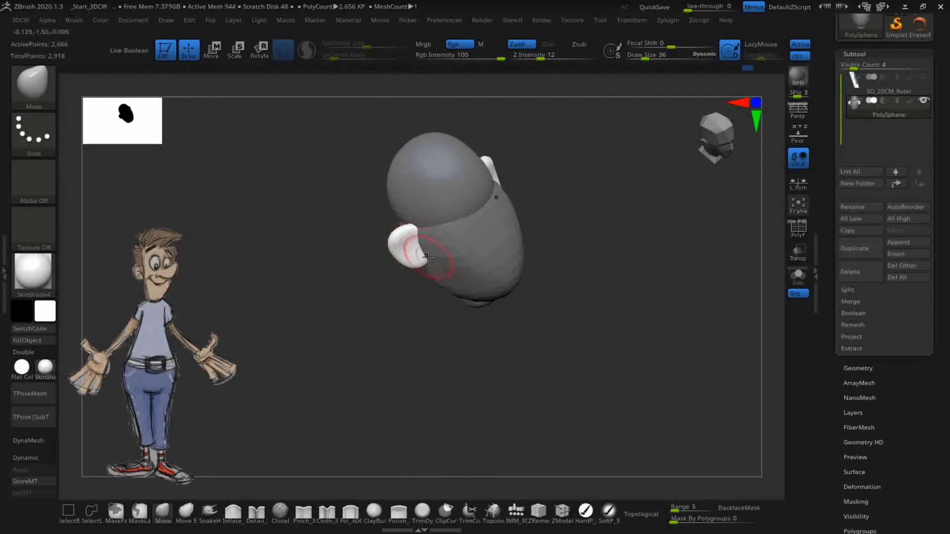
drag(627, 373, 516, 256)
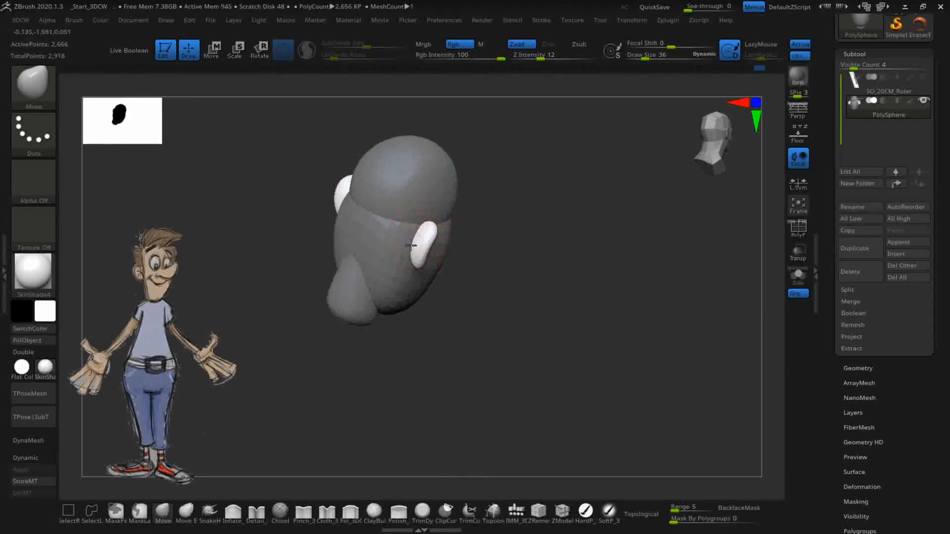
drag(572, 327, 532, 358)
drag(485, 309, 444, 280)
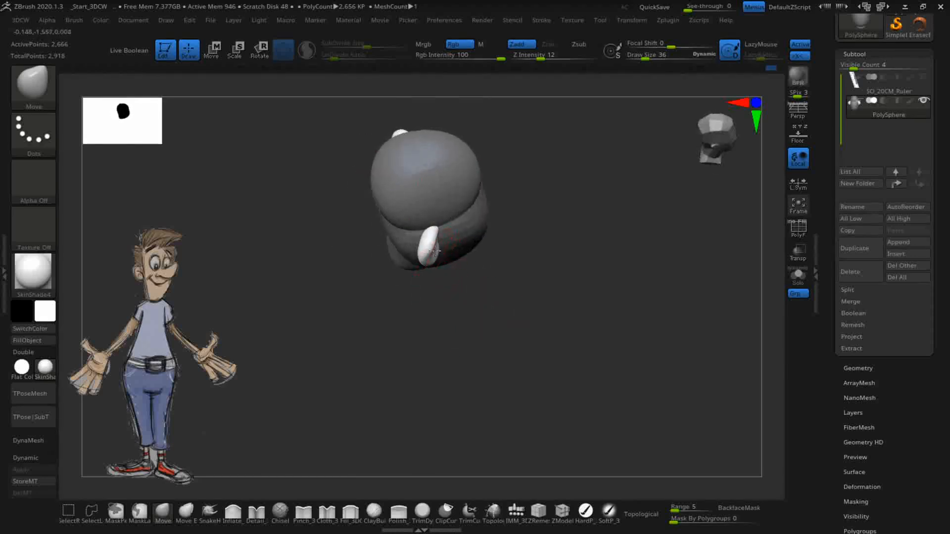
mouse_move(481, 315)
mouse_down()
mouse_move(499, 322)
mouse_move(487, 302)
mouse_up()
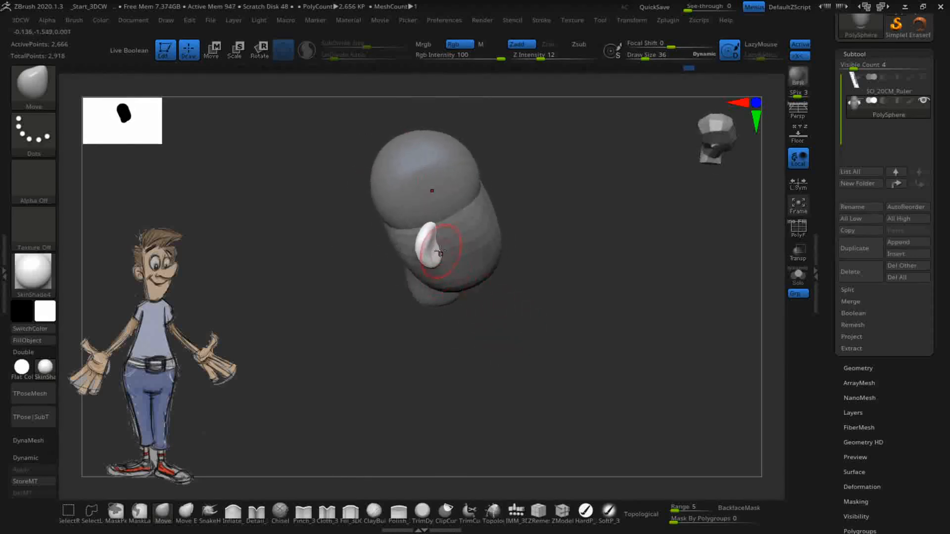
drag(437, 234, 430, 246)
mouse_move(518, 373)
mouse_down()
mouse_move(509, 329)
mouse_move(501, 386)
mouse_move(543, 414)
mouse_move(568, 399)
mouse_up()
mouse_move(596, 328)
alt+mouse_down()
mouse_move(574, 317)
mouse_move(526, 333)
mouse_move(522, 342)
mouse_move(536, 335)
mouse_move(549, 345)
mouse_move(551, 333)
mouse_move(569, 334)
mouse_move(526, 361)
mouse_move(524, 341)
alt+mouse_up()
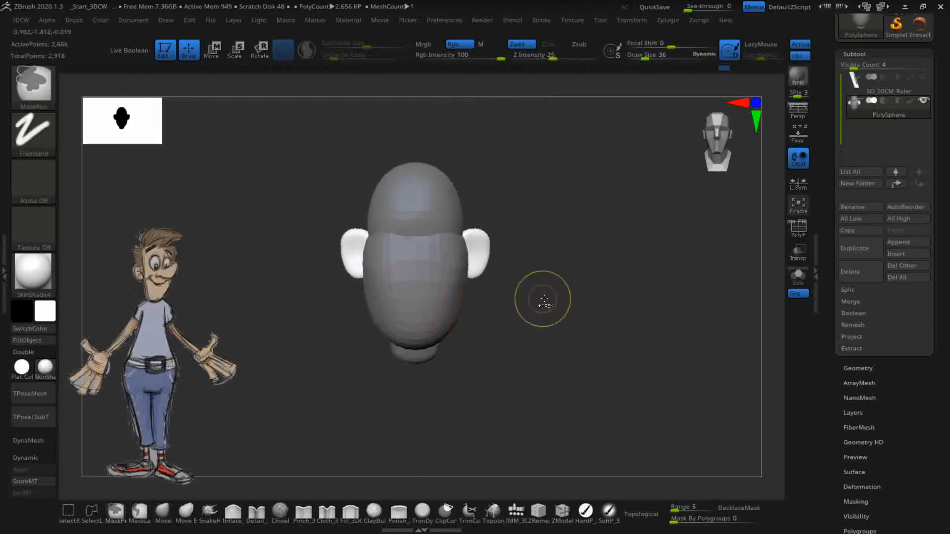